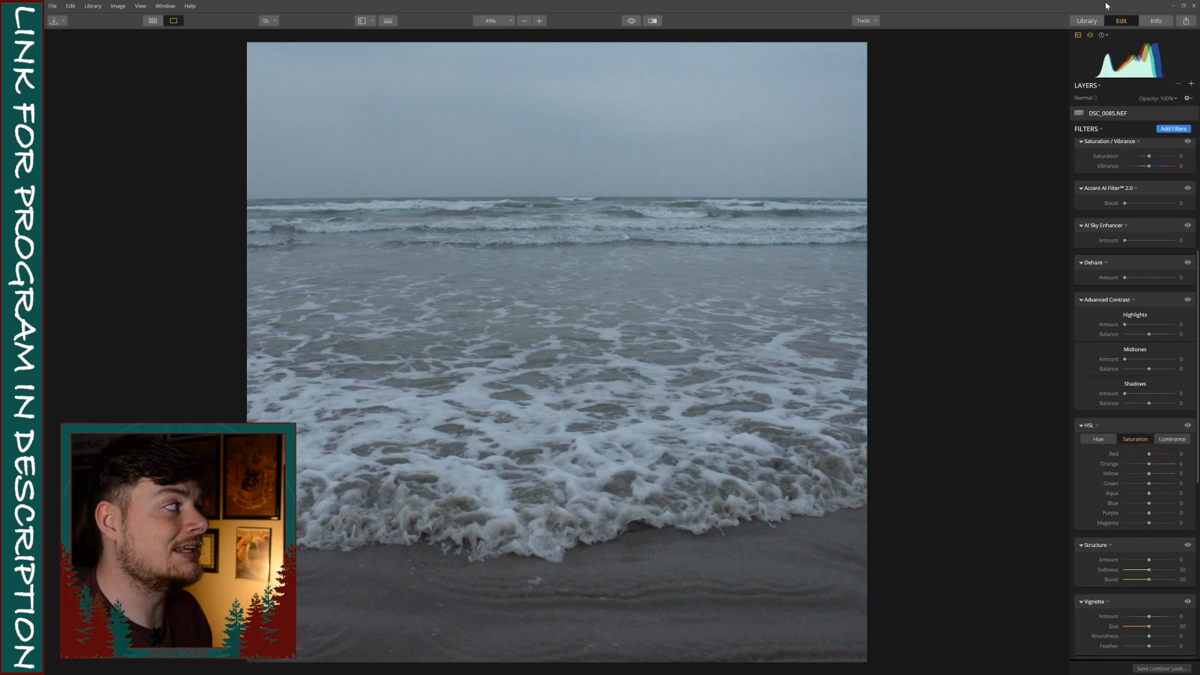
# In RAW Develop, set Contrast 12, Highlights 65, Shadows -59, Whites 50, Blacks -27 and Clarity about 22
pyautogui.click(1148, 23)
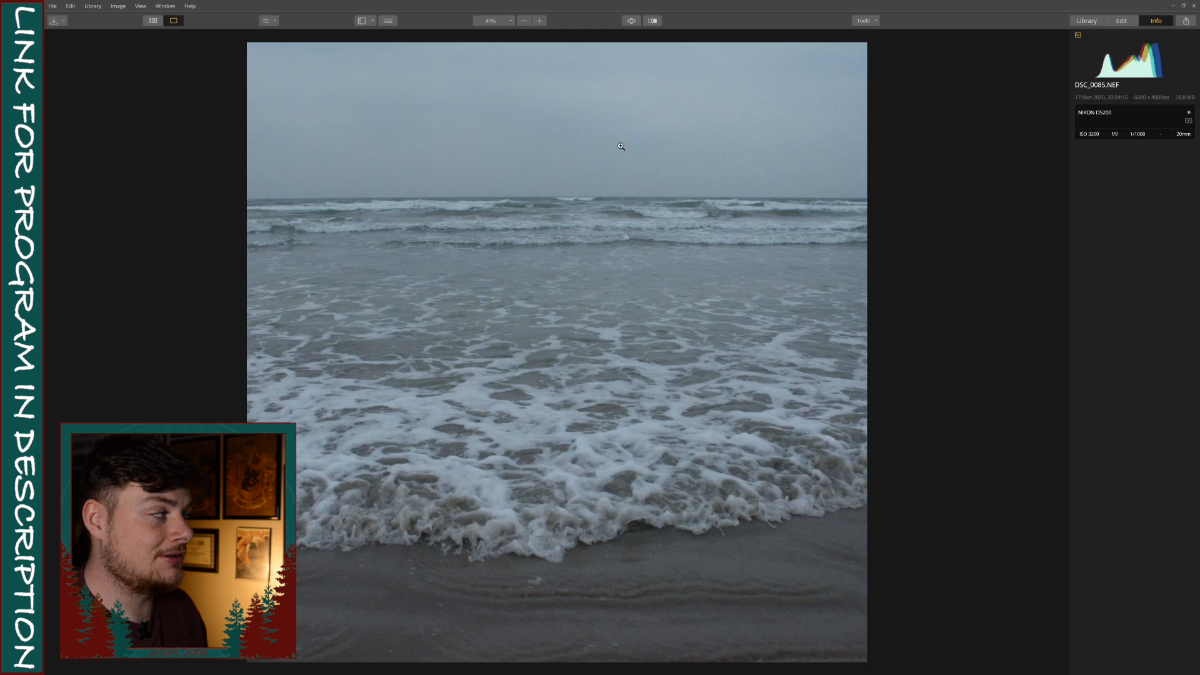
pyautogui.click(1123, 23)
pyautogui.scroll(5, 1128, 170)
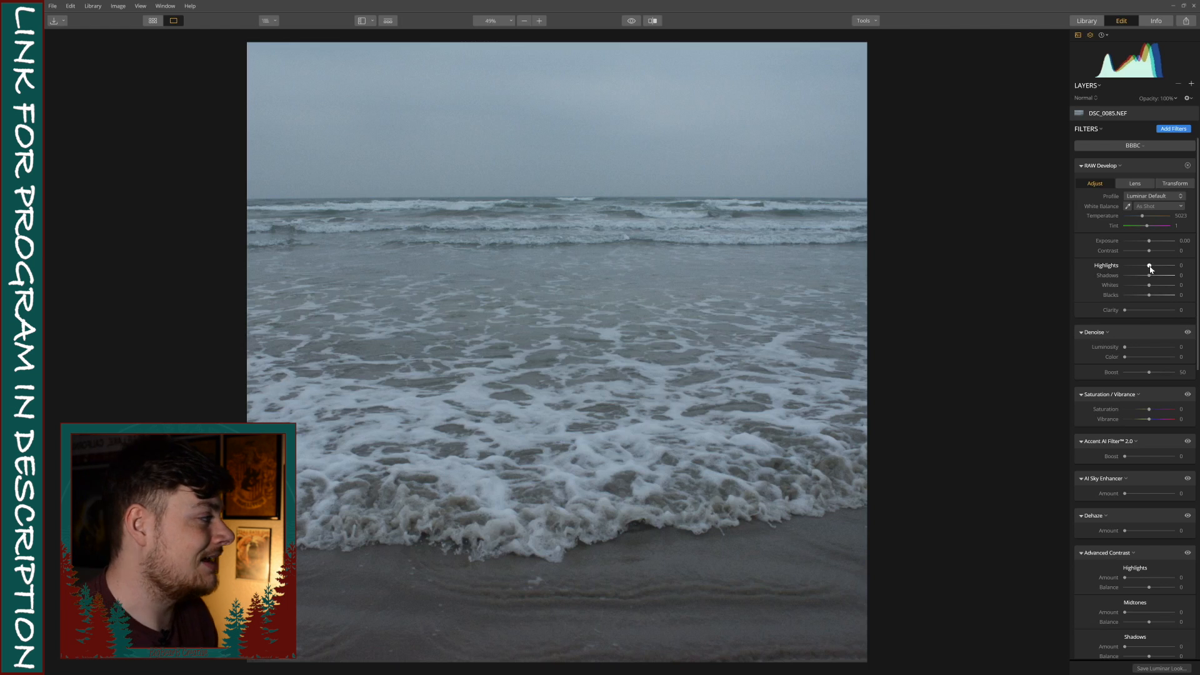
pyautogui.moveTo(1151, 268)
pyautogui.mouseDown()
pyautogui.moveTo(1167, 267)
pyautogui.moveTo(1152, 252)
pyautogui.moveTo(1136, 277)
pyautogui.mouseUp()
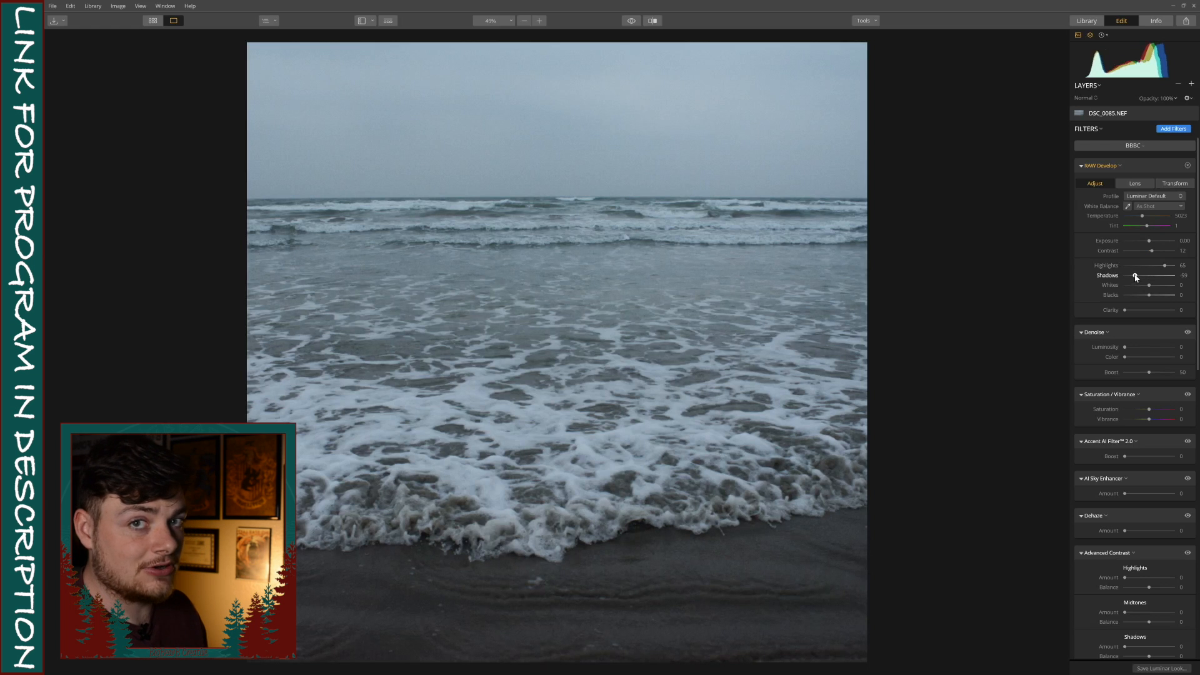
pyautogui.moveTo(1149, 285); pyautogui.dragTo(1136, 311)
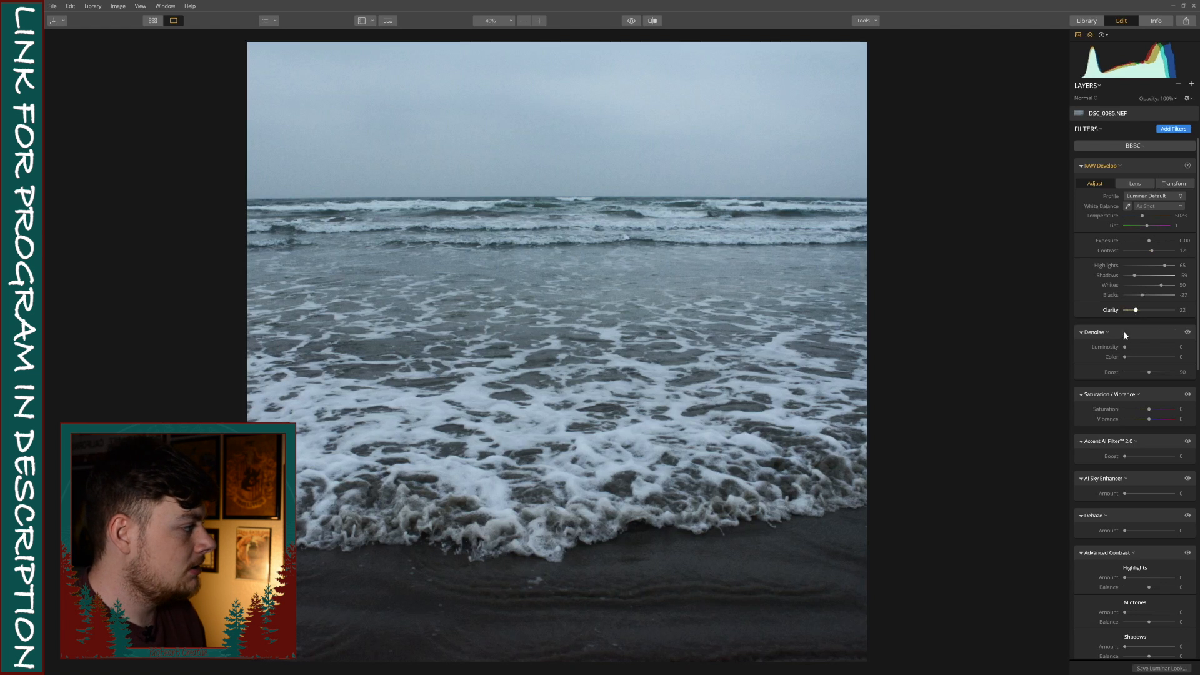
# Denoise the photo with Luminosity 100, Color 100 and Boost 78
pyautogui.moveTo(1126, 347); pyautogui.dragTo(1174, 347)
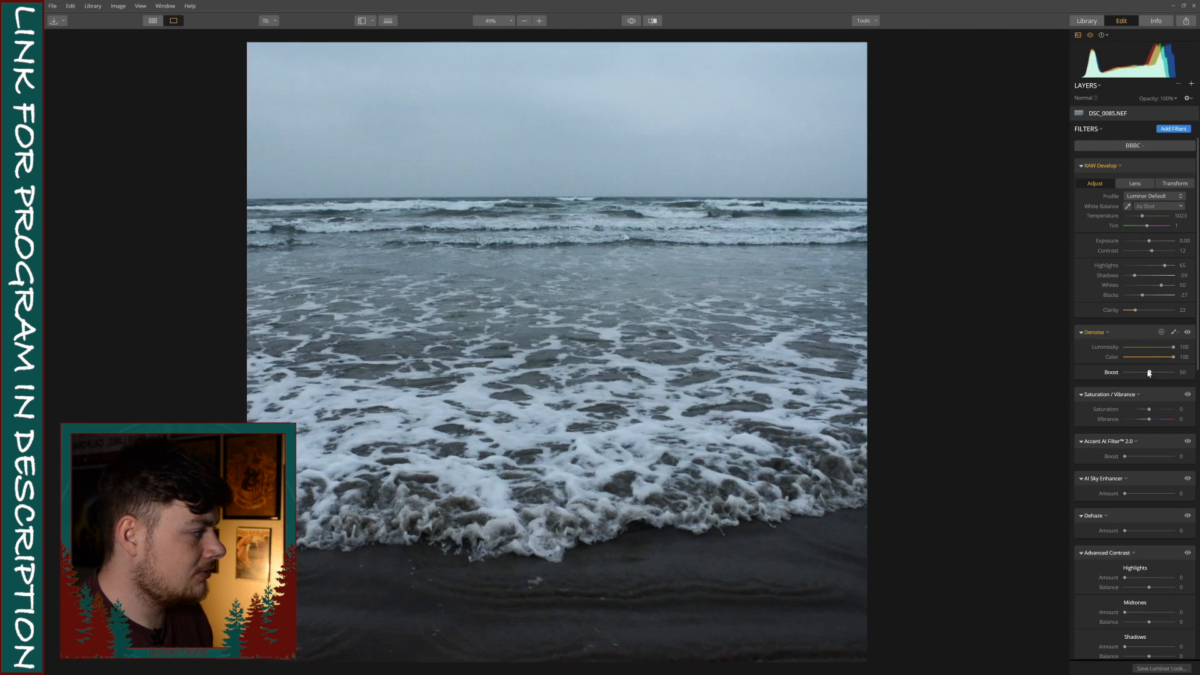
pyautogui.moveTo(1149, 373)
pyautogui.mouseDown()
pyautogui.moveTo(1175, 377)
pyautogui.moveTo(1162, 374)
pyautogui.mouseUp()
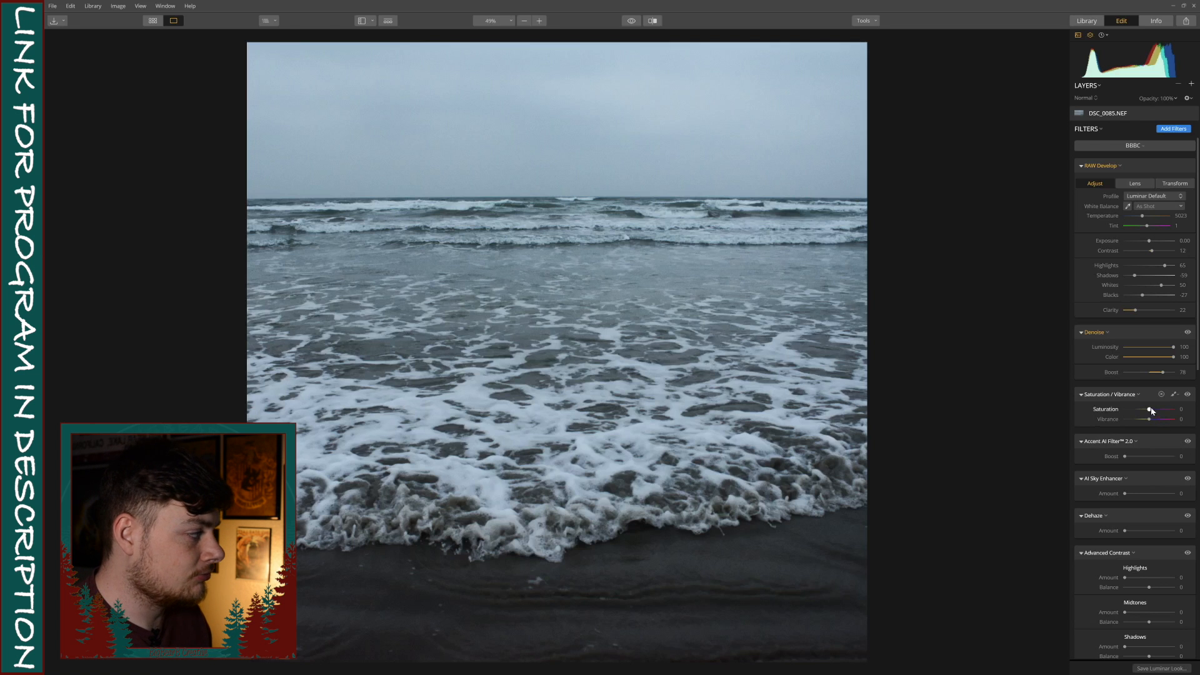
# Set Saturation to 36 and Vibrance to 43, and compare the edit with the original photo
pyautogui.moveTo(1152, 410)
pyautogui.mouseDown()
pyautogui.moveTo(1174, 417)
pyautogui.moveTo(1159, 420)
pyautogui.mouseUp()
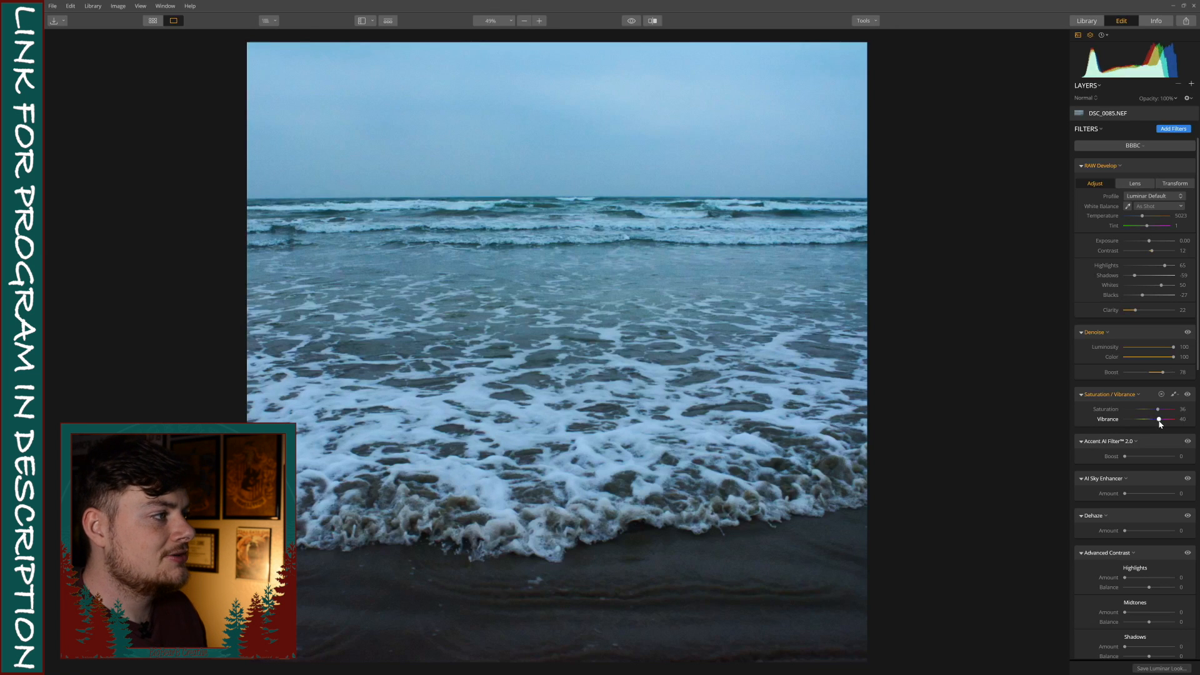
pyautogui.moveTo(1159, 420); pyautogui.dragTo(1160, 420)
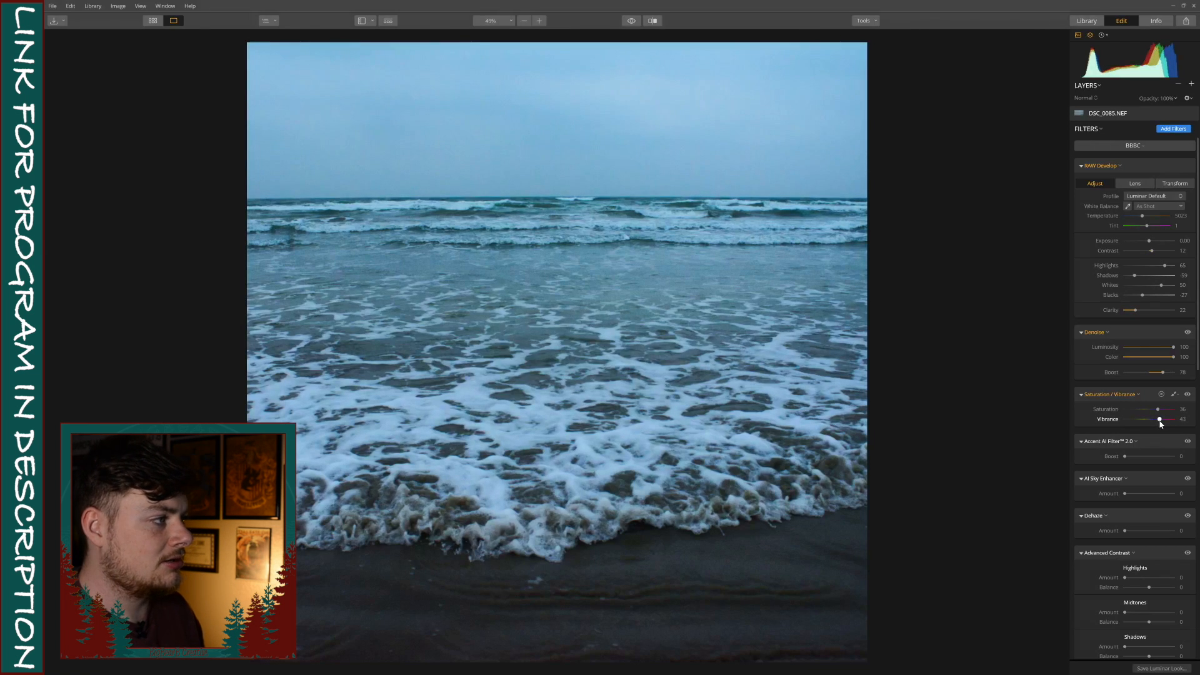
pyautogui.click(629, 26)
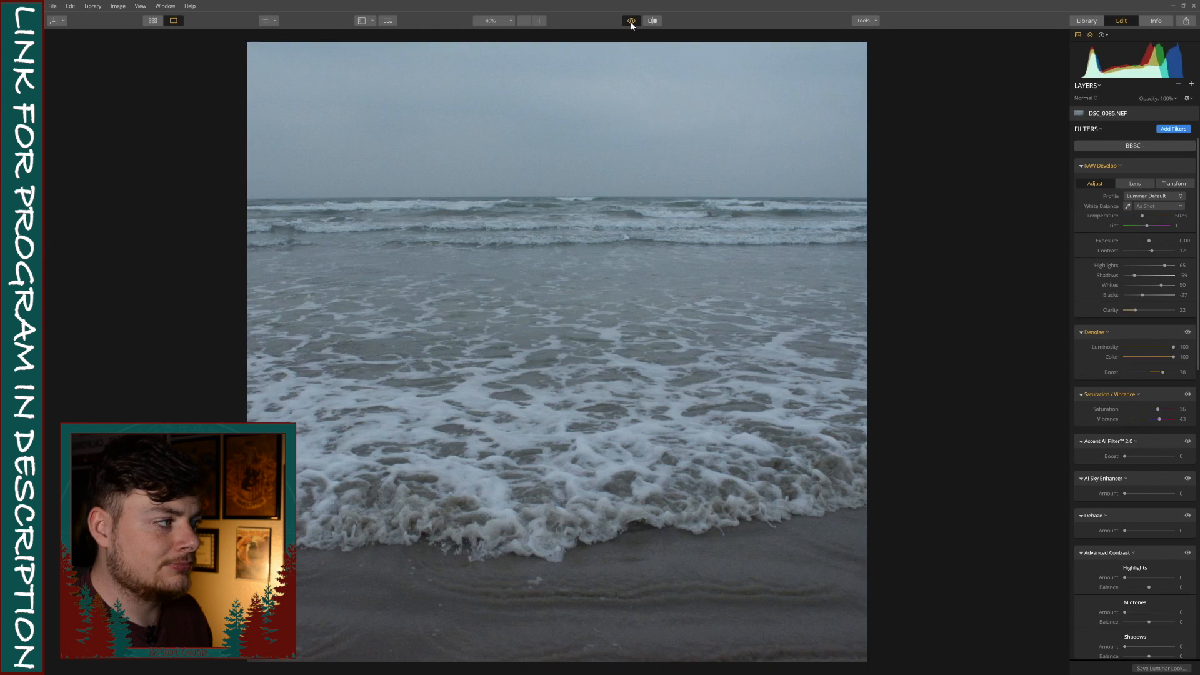
pyautogui.click(632, 22)
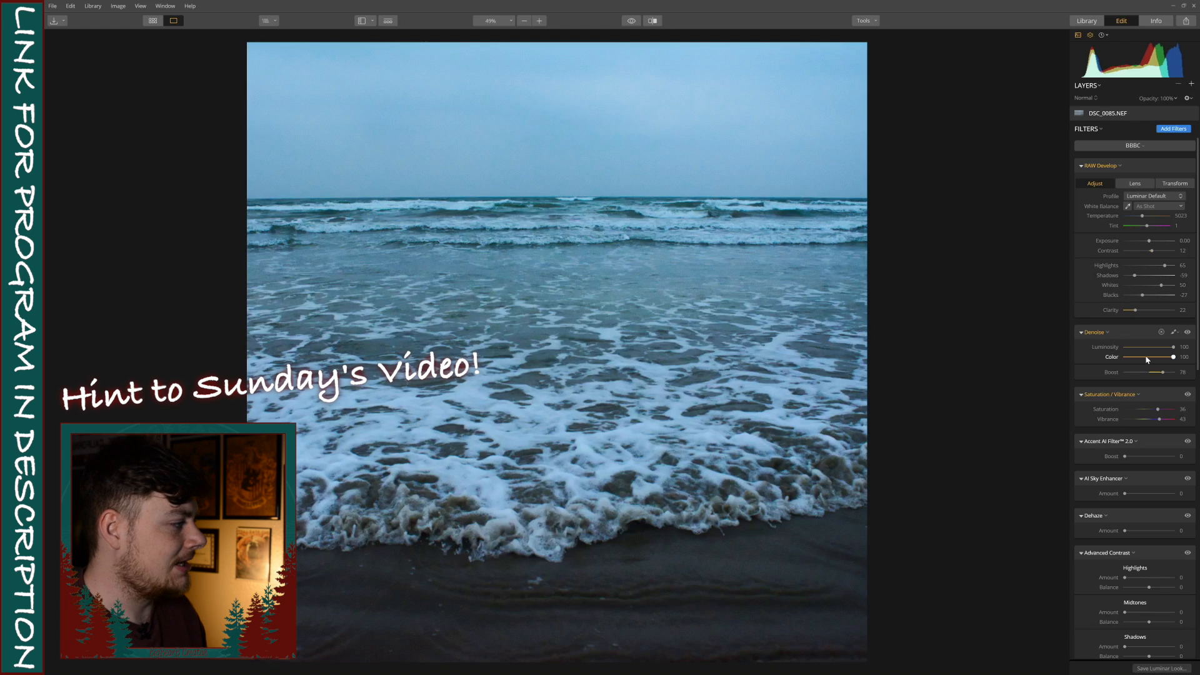
# Set the Accent AI Filter boost to 6 and the Dehaze amount to 23
pyautogui.moveTo(1126, 457); pyautogui.dragTo(1130, 458)
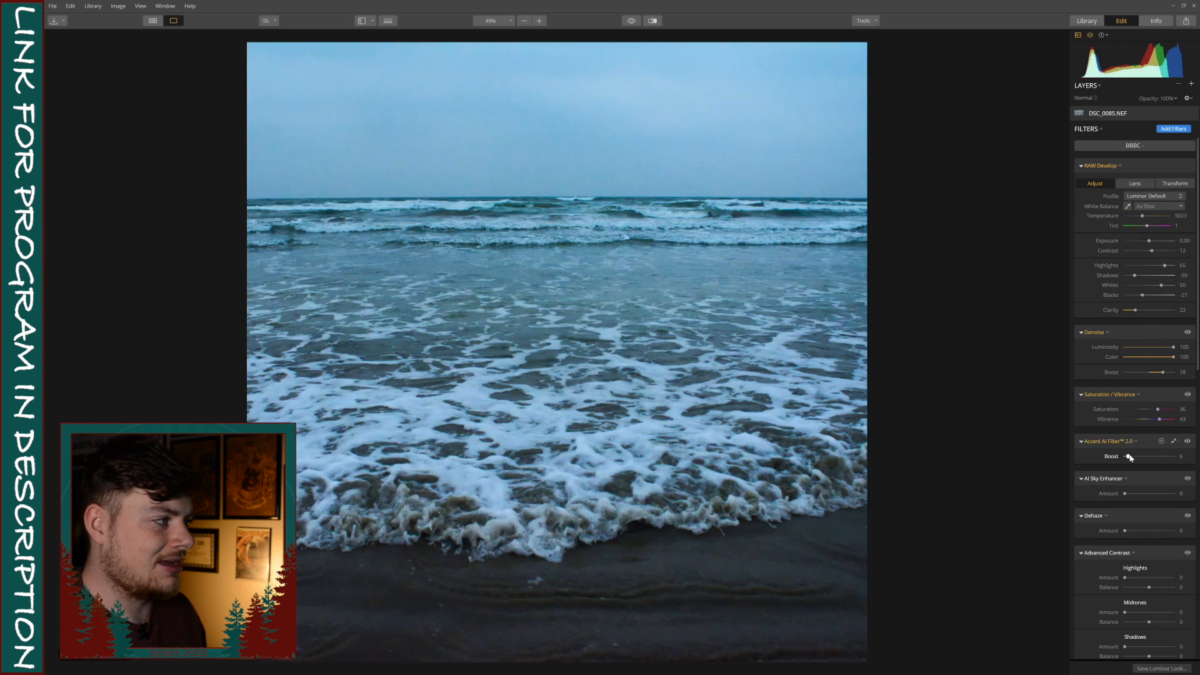
pyautogui.scroll(-3, 1090, 460)
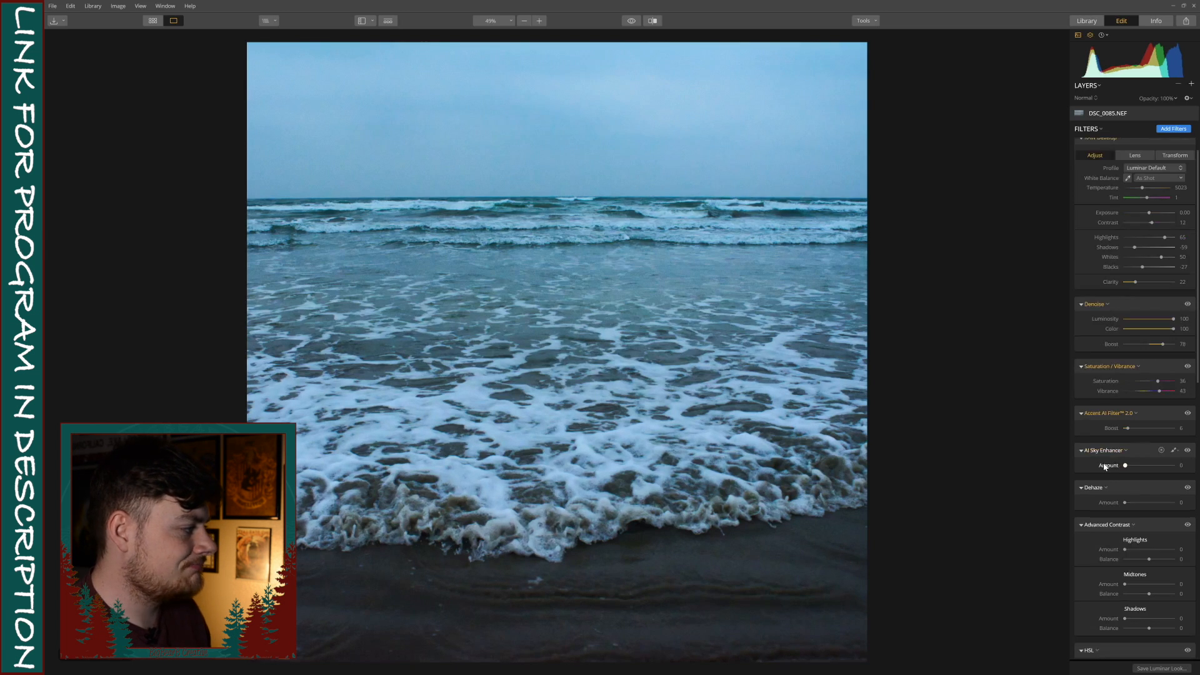
pyautogui.moveTo(1126, 461); pyautogui.dragTo(1138, 461)
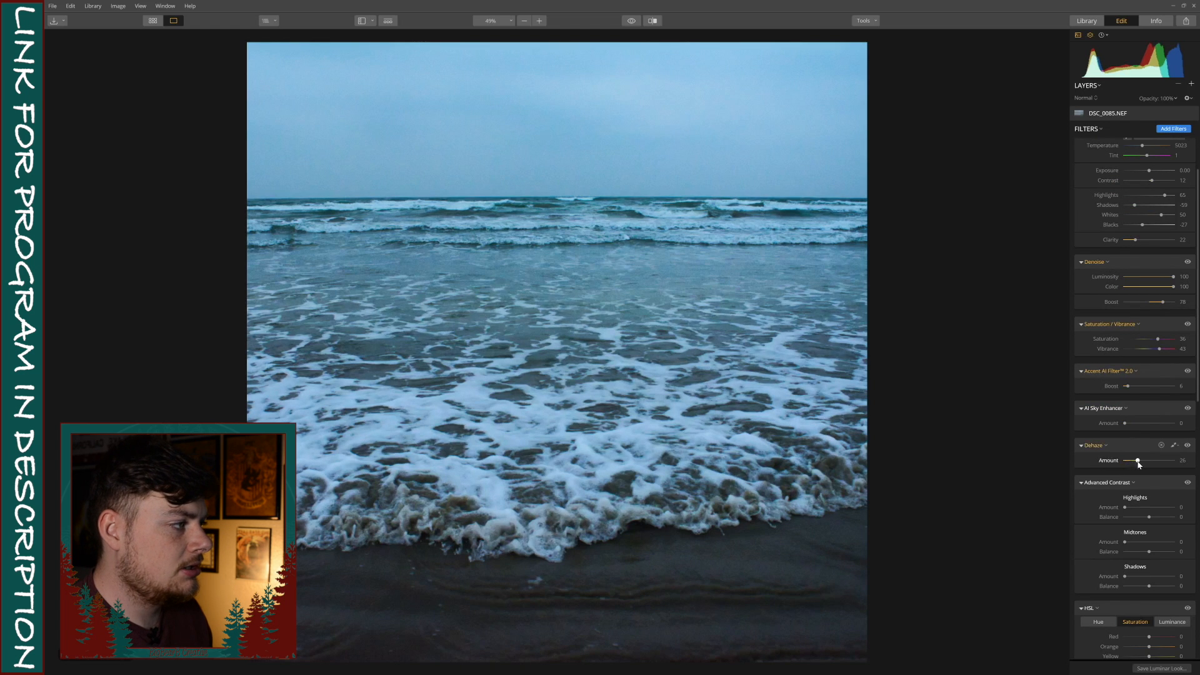
pyautogui.moveTo(1153, 463)
pyautogui.mouseDown()
pyautogui.moveTo(1125, 463)
pyautogui.moveTo(1138, 466)
pyautogui.mouseUp()
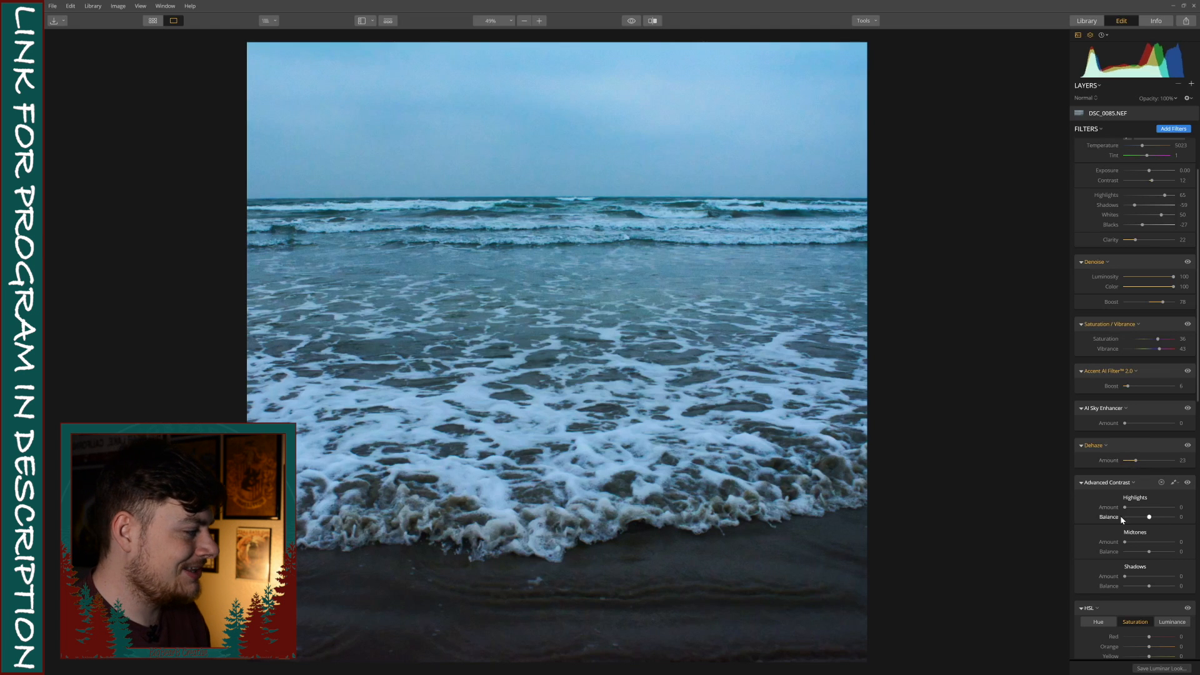
# Set the Aqua saturation in HSL to 100 and compare the photo with and without the HSL filter
pyautogui.scroll(-5, 1122, 519)
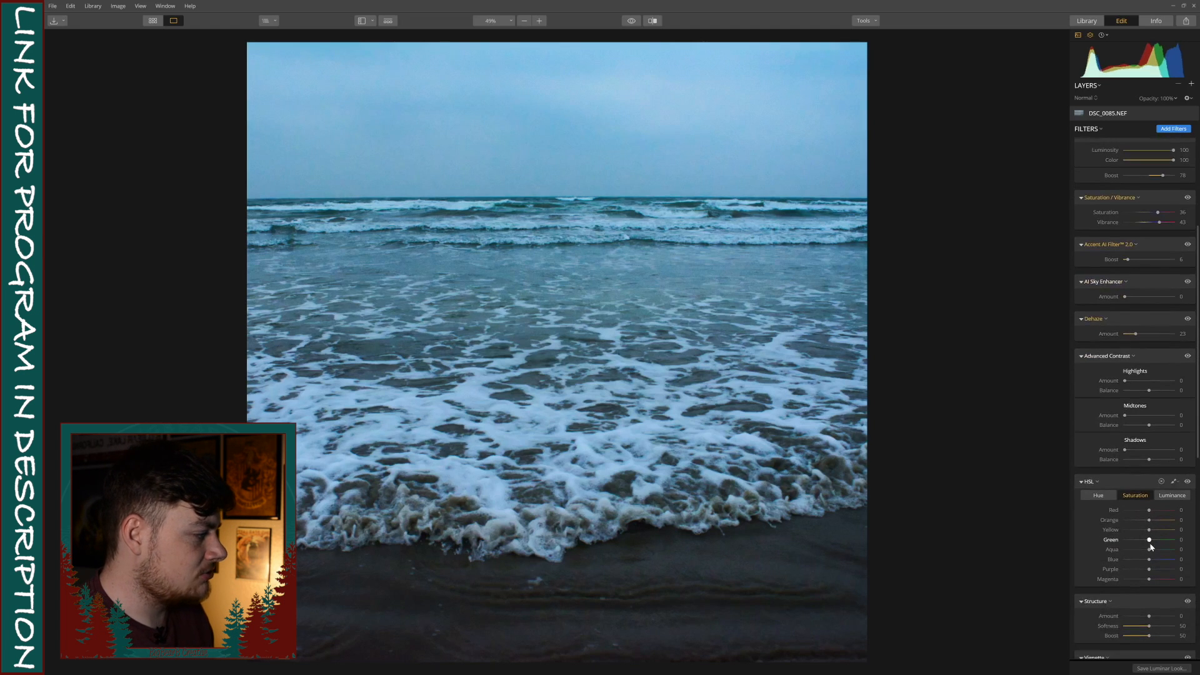
pyautogui.moveTo(1150, 549); pyautogui.dragTo(1165, 551)
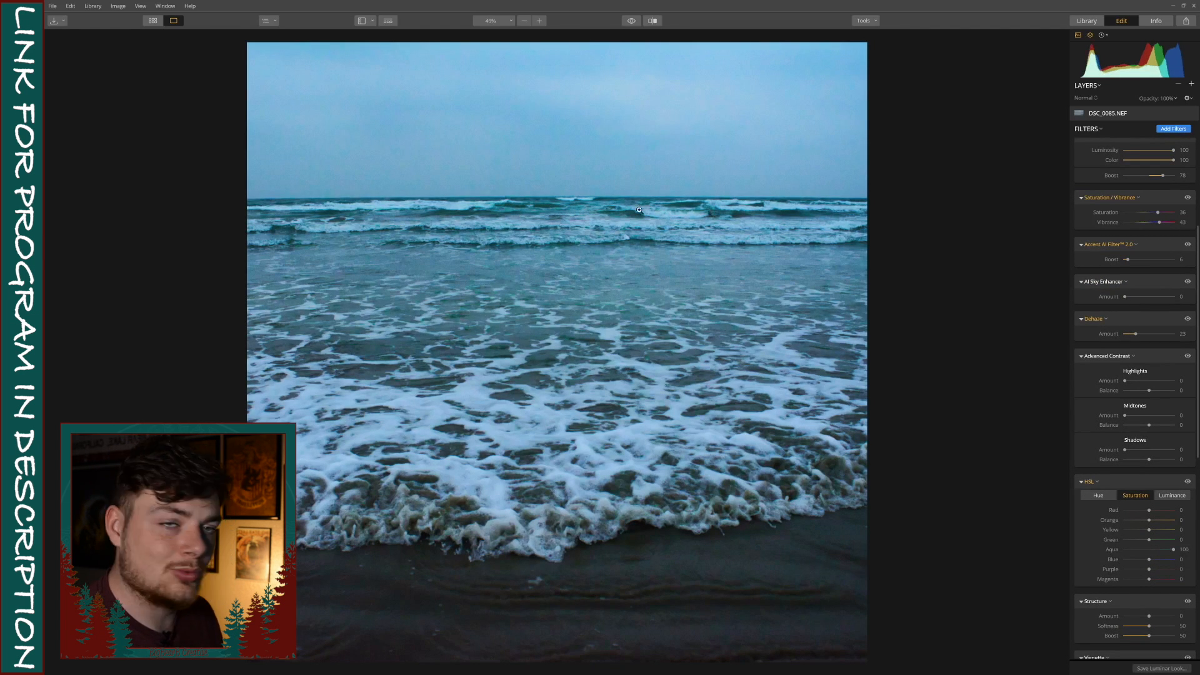
pyautogui.click(1188, 481)
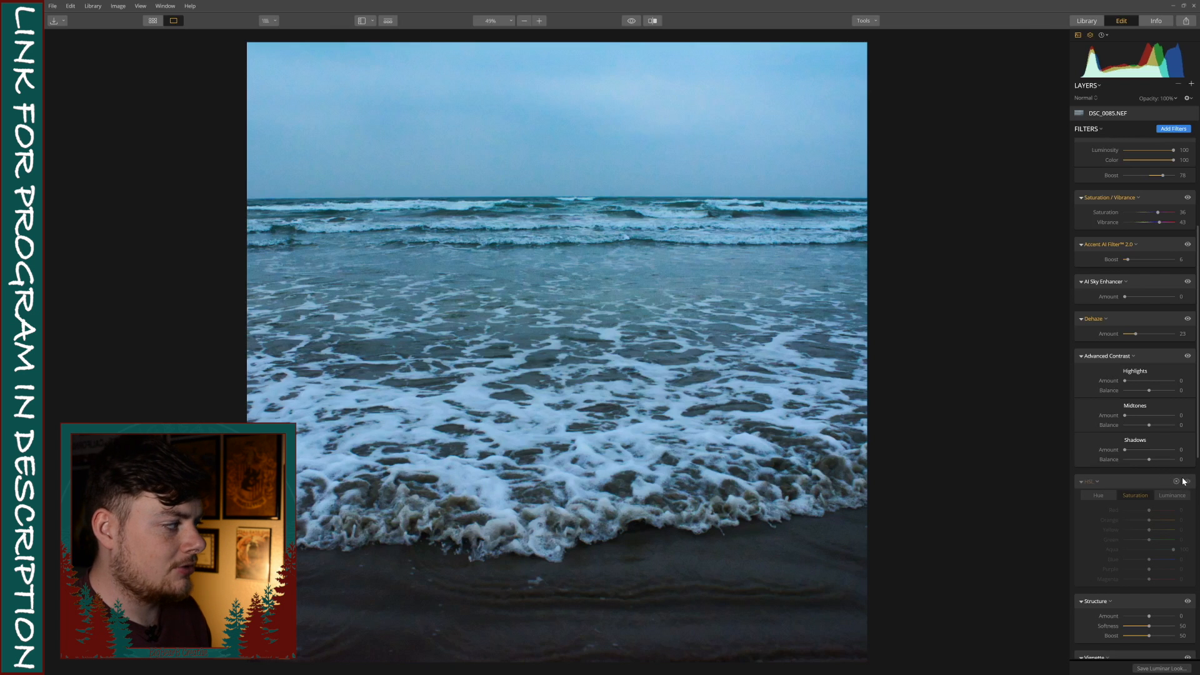
pyautogui.click(1188, 482)
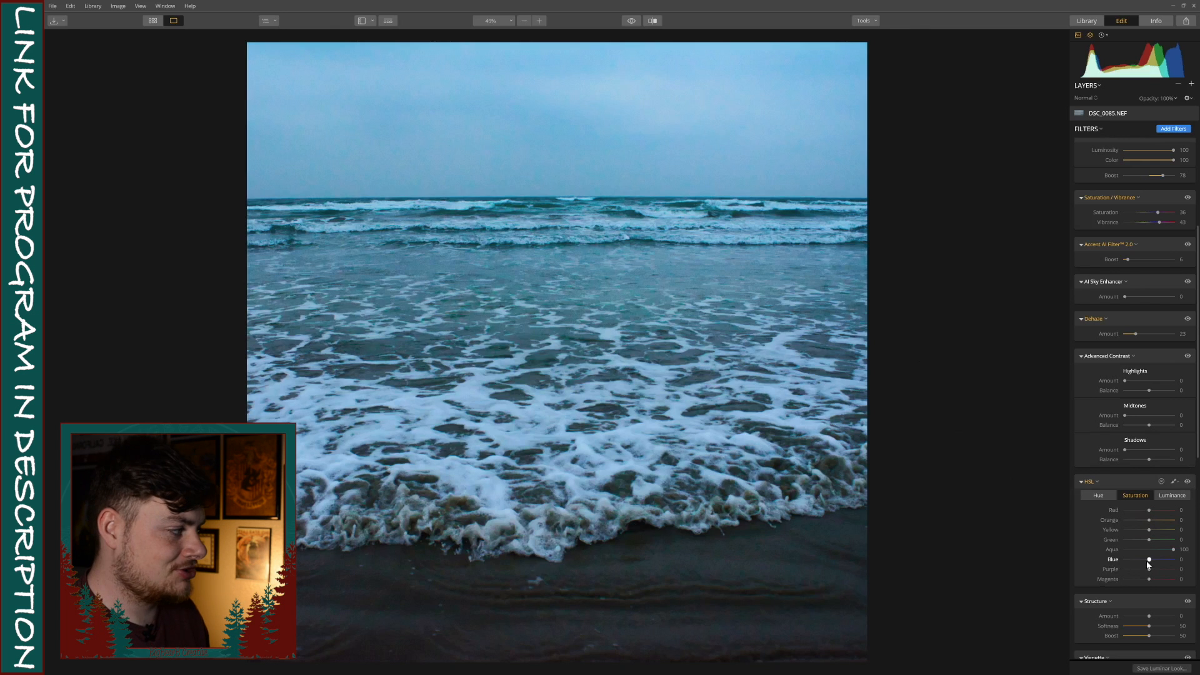
# Try different Orange and Yellow saturation in HSL, and reset both to 0
pyautogui.moveTo(1149, 520)
pyautogui.mouseDown()
pyautogui.moveTo(1191, 525)
pyautogui.moveTo(1124, 525)
pyautogui.moveTo(1148, 529)
pyautogui.mouseUp()
pyautogui.moveTo(1163, 532)
pyautogui.mouseDown()
pyautogui.moveTo(1175, 532)
pyautogui.moveTo(1150, 531)
pyautogui.mouseUp()
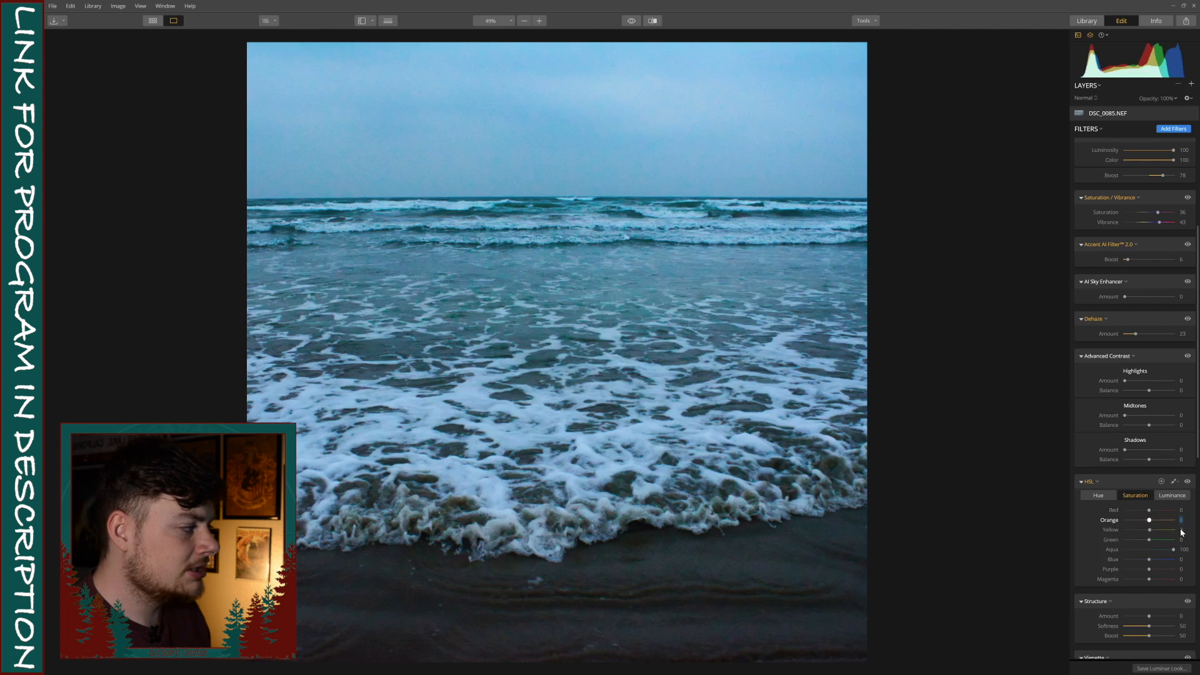
pyautogui.click(1180, 530)
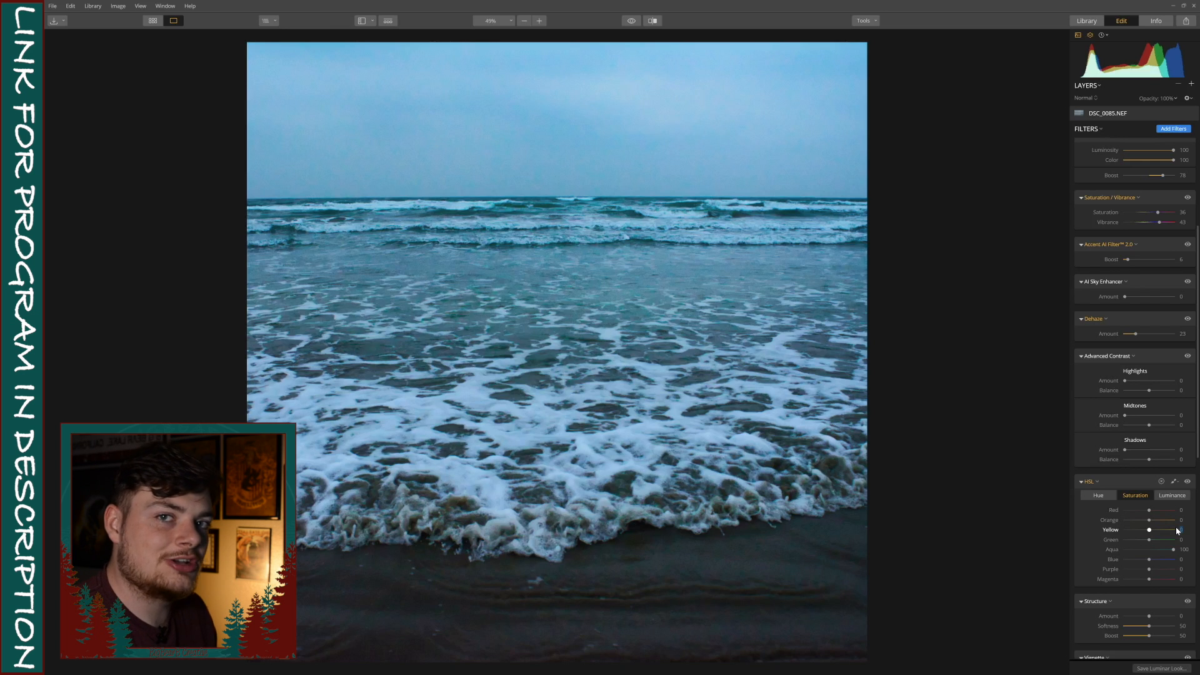
# Set the Structure amount to 16
pyautogui.scroll(-3, 1154, 530)
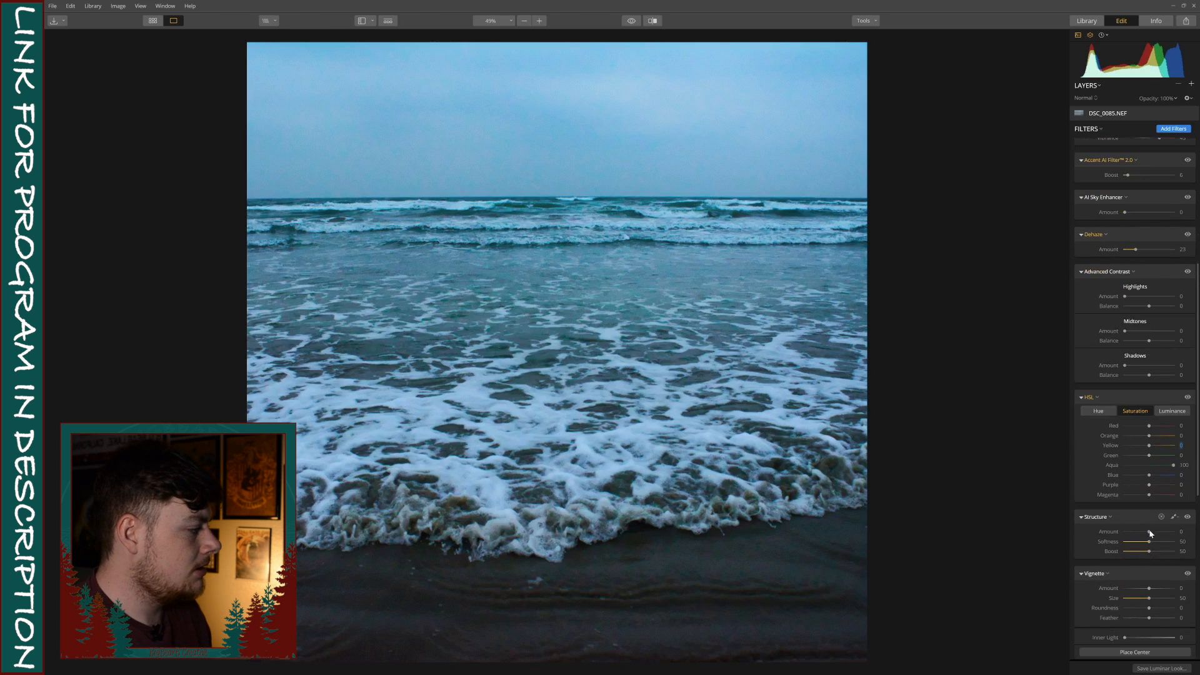
pyautogui.moveTo(1153, 532); pyautogui.dragTo(1158, 533)
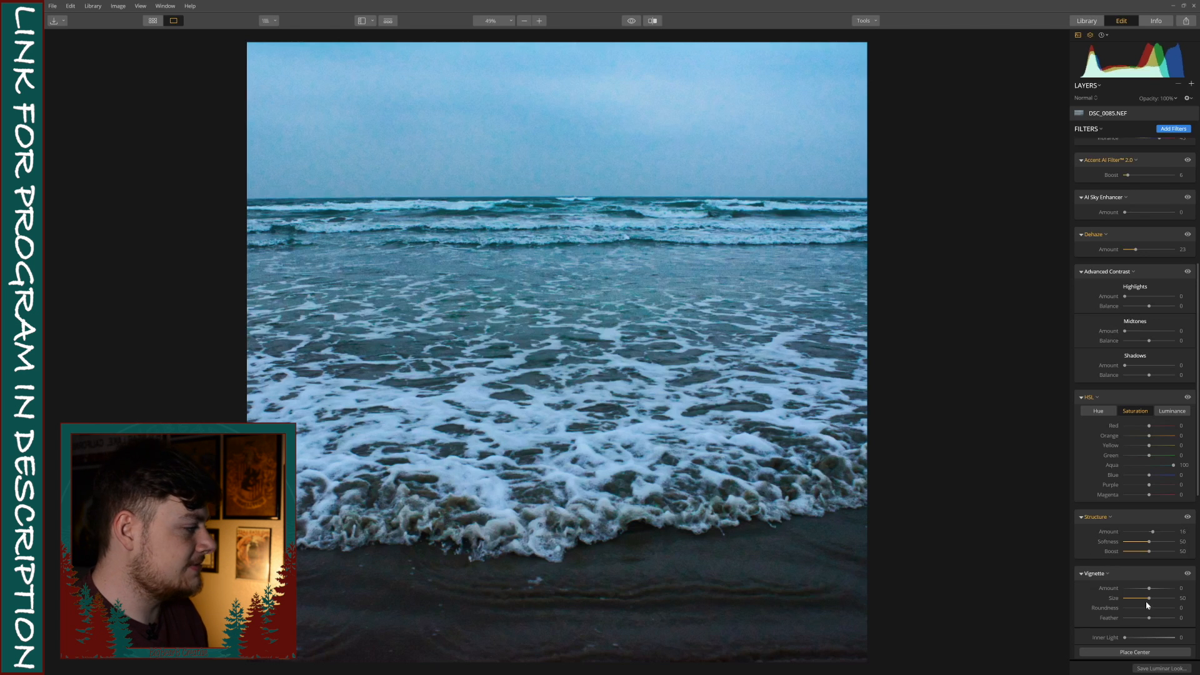
# Set the Small details in Details Enhancer to 10
pyautogui.scroll(-2, 1136, 597)
pyautogui.scroll(-4, 1134, 596)
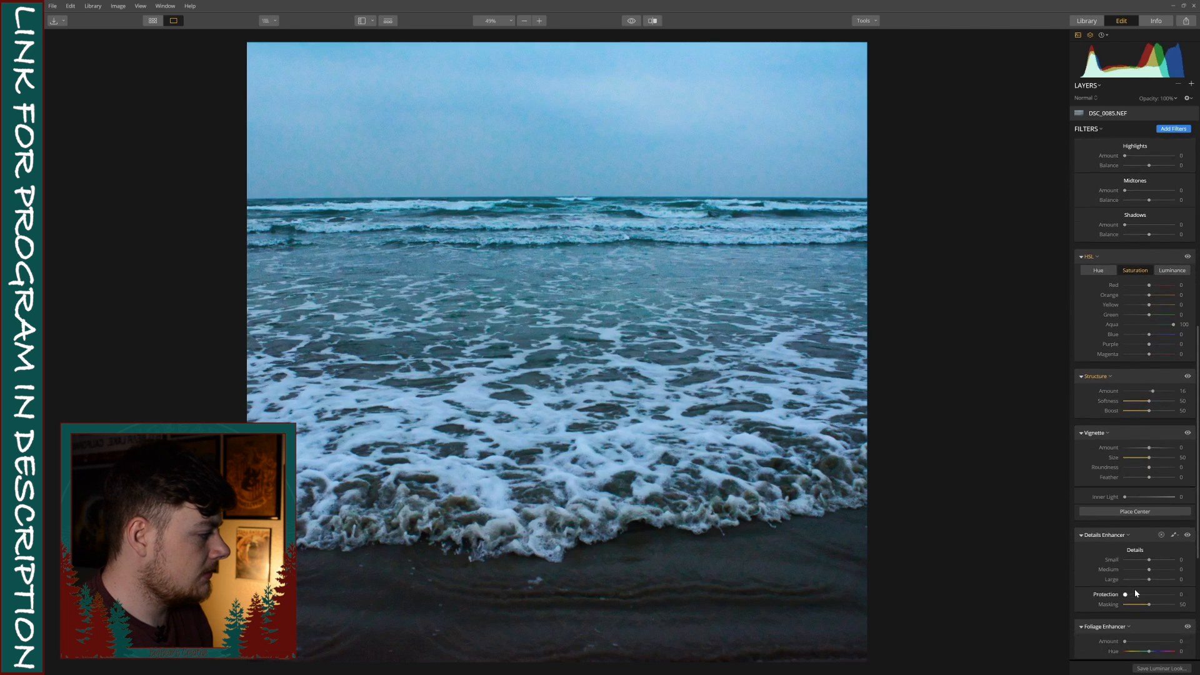
pyautogui.moveTo(1149, 532); pyautogui.dragTo(1153, 532)
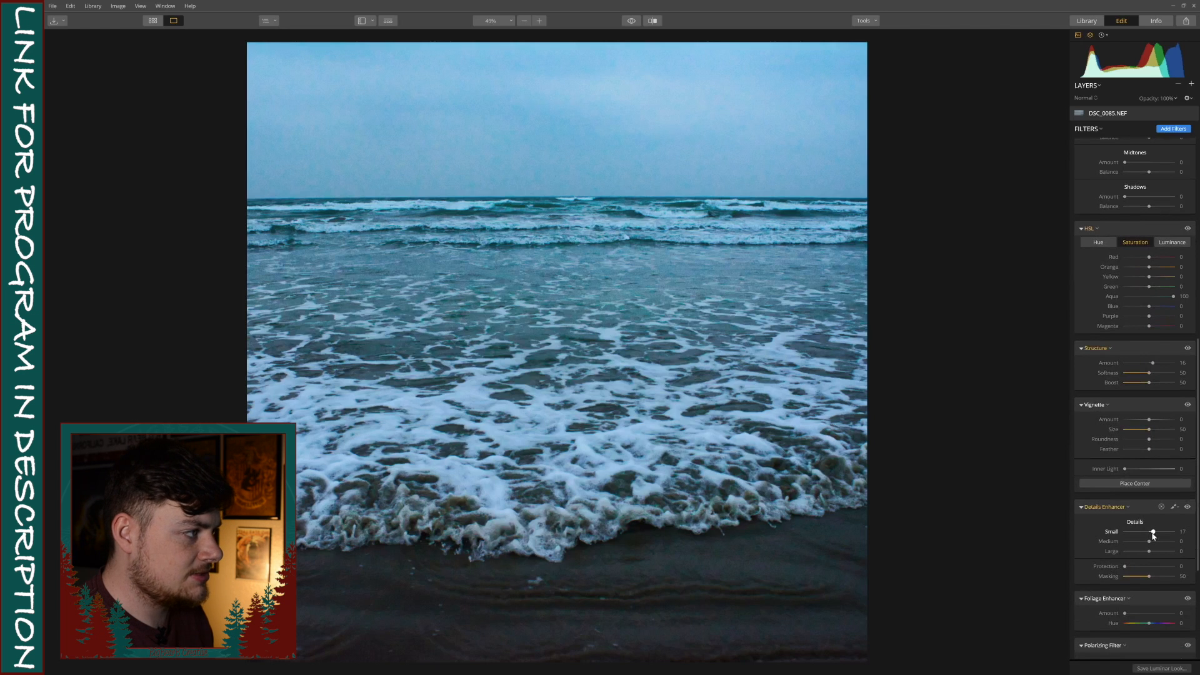
pyautogui.moveTo(1153, 533); pyautogui.dragTo(1152, 532)
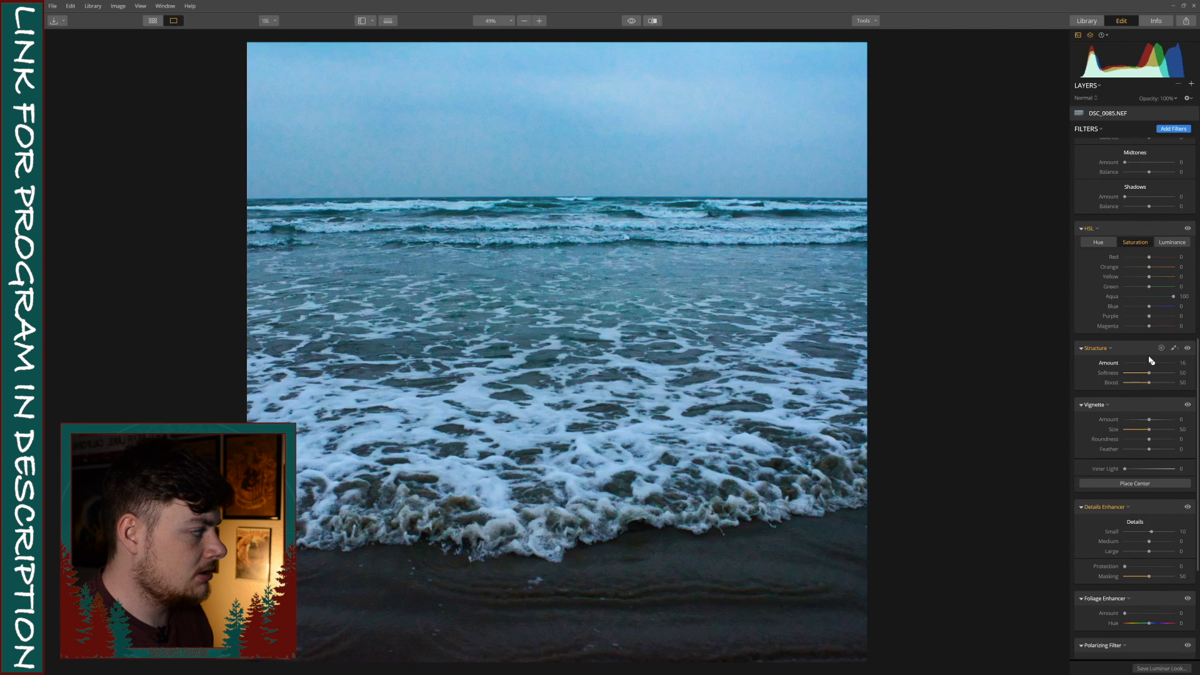
# Change the Structure filter to Softness 100, Boost 86 and a slightly negative Amount of about -9
pyautogui.doubleClick(1183, 362)
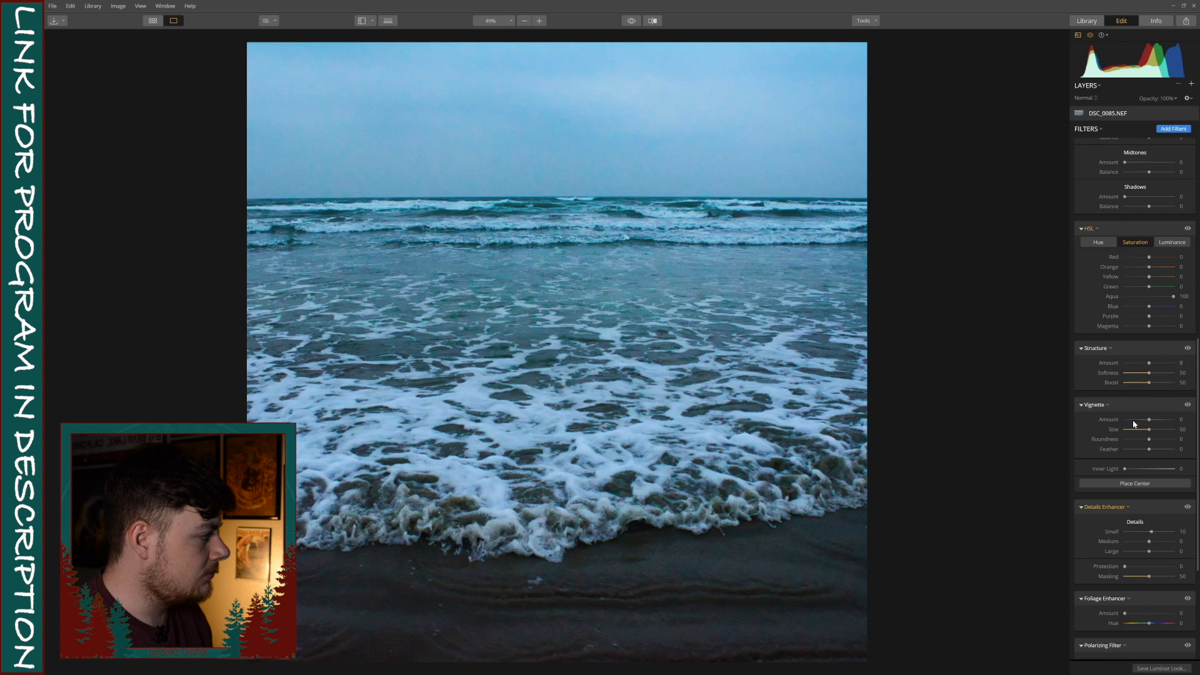
pyautogui.moveTo(1151, 372); pyautogui.dragTo(1176, 373)
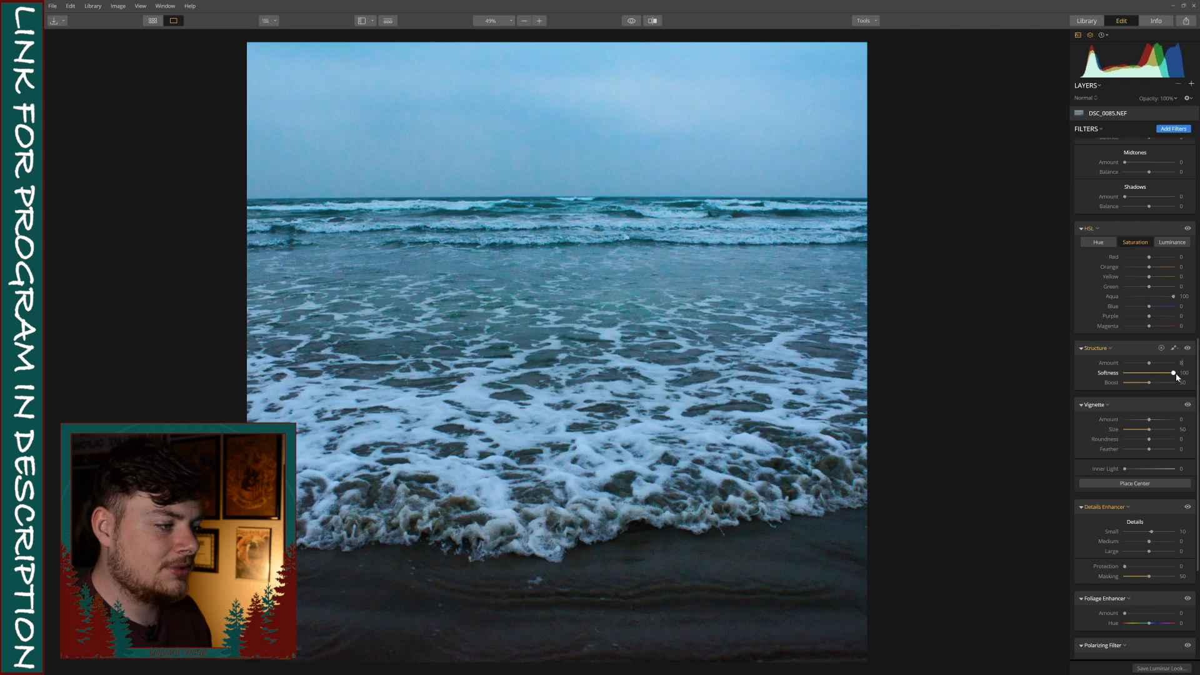
pyautogui.moveTo(1149, 383); pyautogui.dragTo(1167, 383)
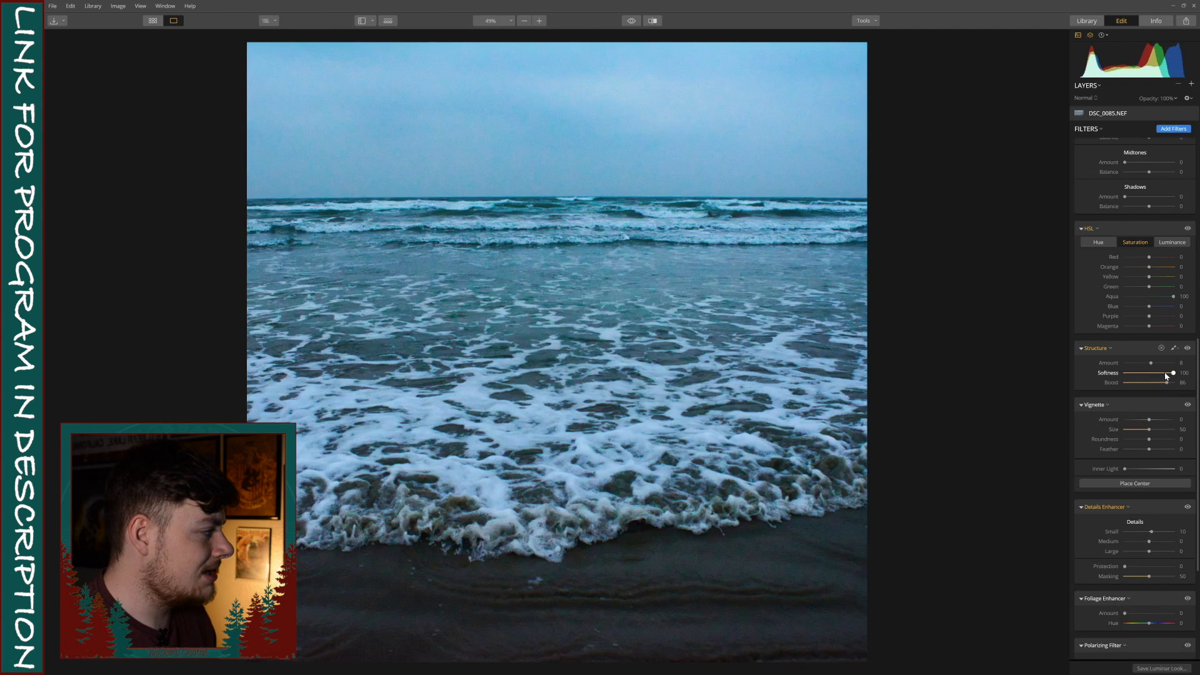
pyautogui.doubleClick(1150, 363)
pyautogui.moveTo(1151, 364); pyautogui.dragTo(1148, 364)
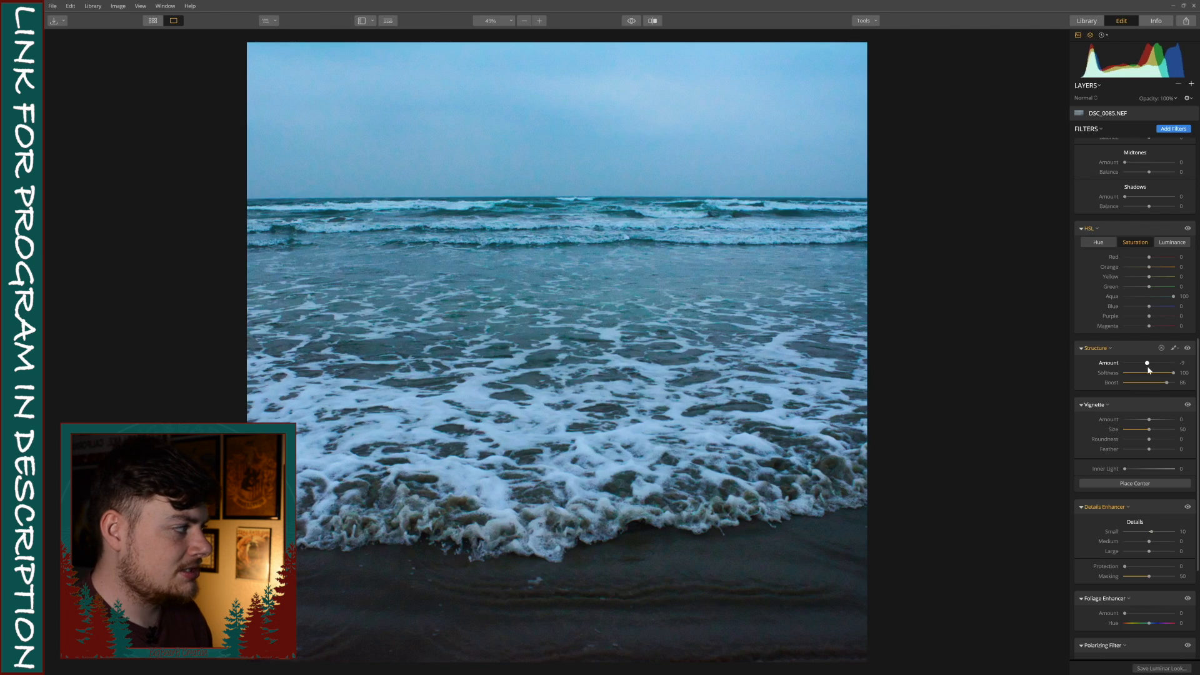
# Compare the photo with the Structure filter switched off and on
pyautogui.click(1187, 348)
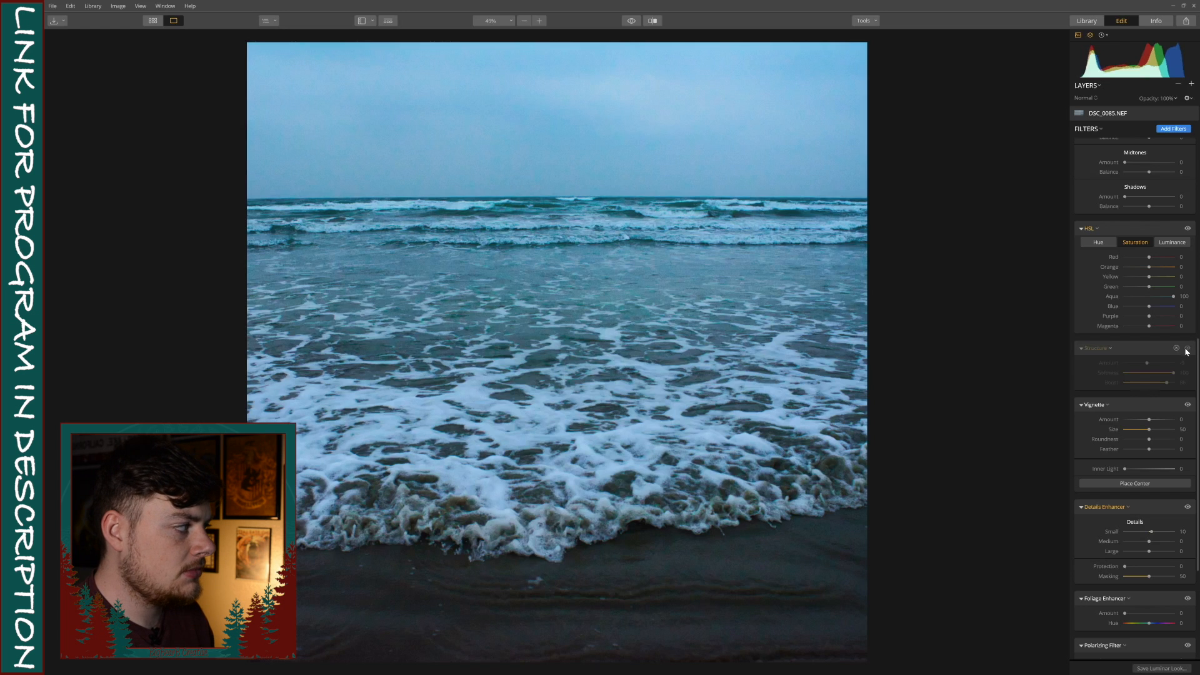
pyautogui.click(1187, 348)
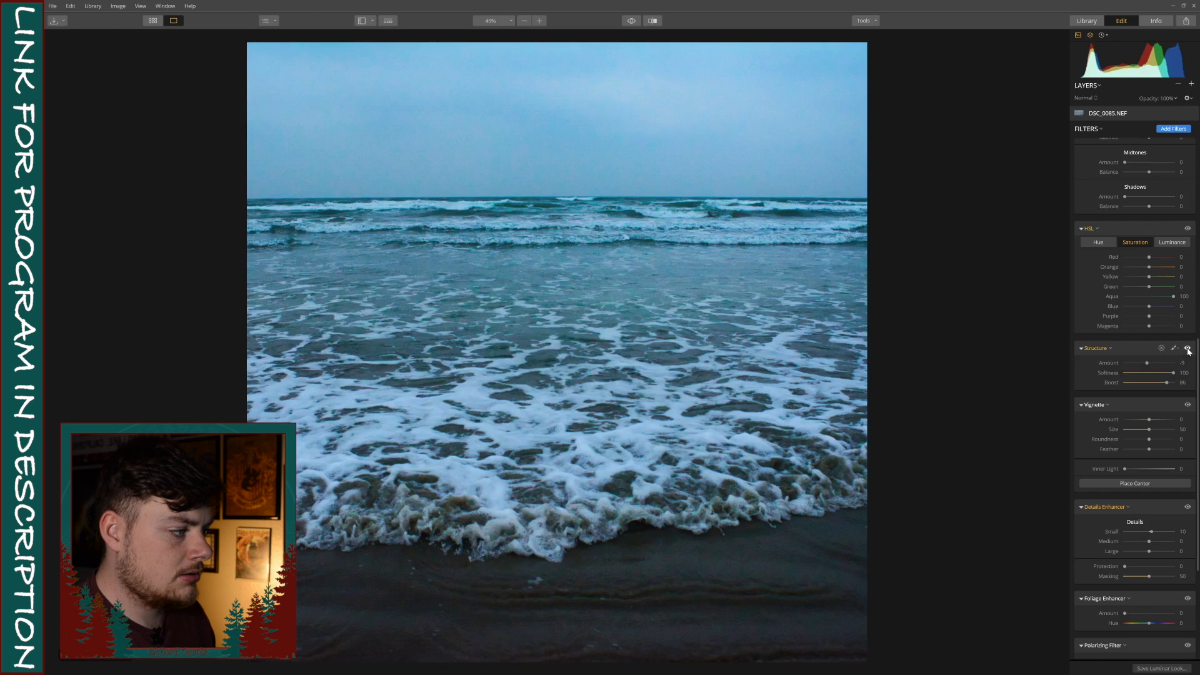
pyautogui.click(1188, 349)
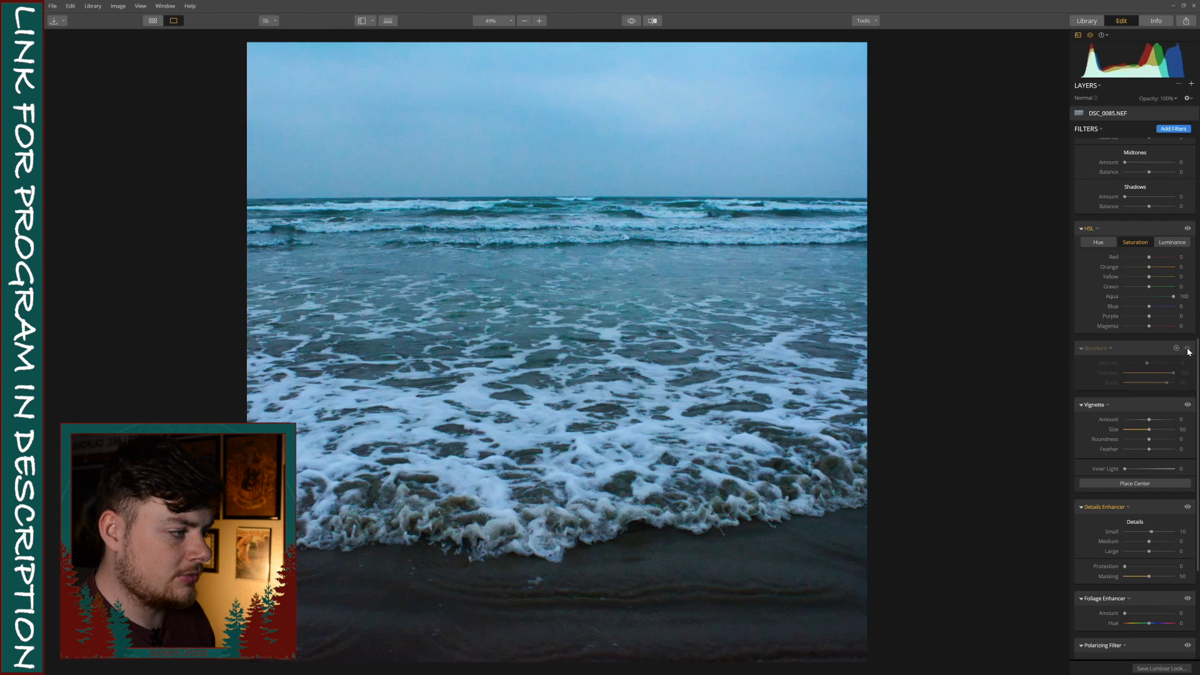
pyautogui.click(1188, 350)
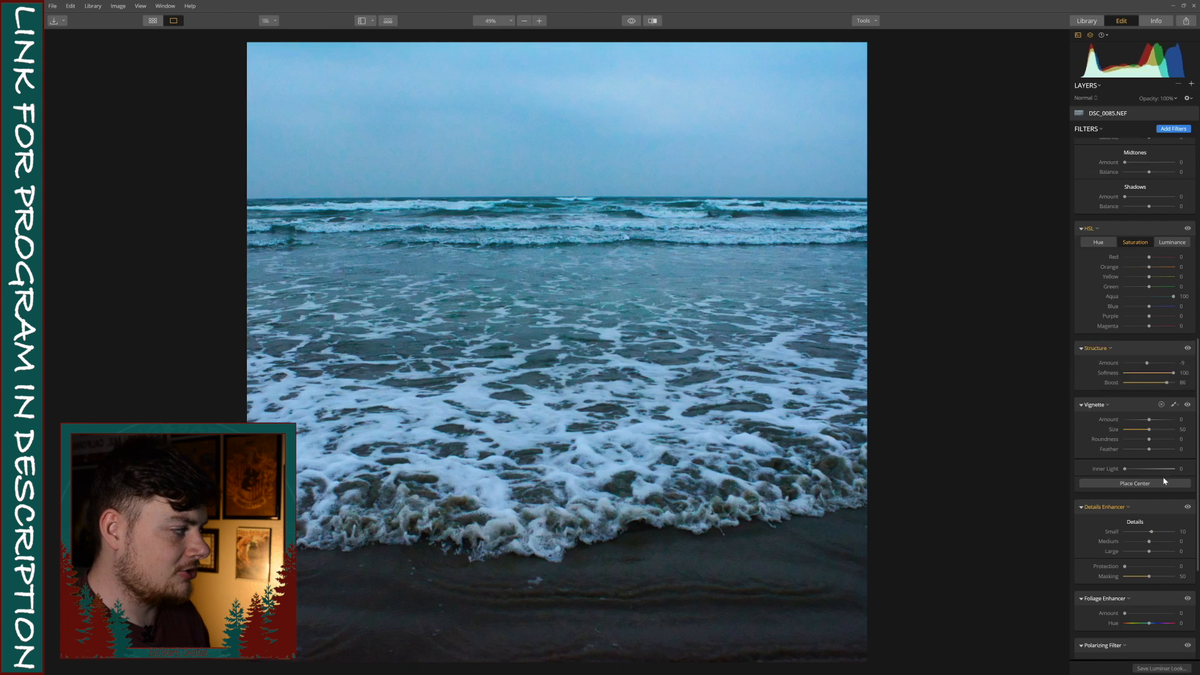
# Reset the Small details in Details Enhancer to 0
pyautogui.doubleClick(1182, 531)
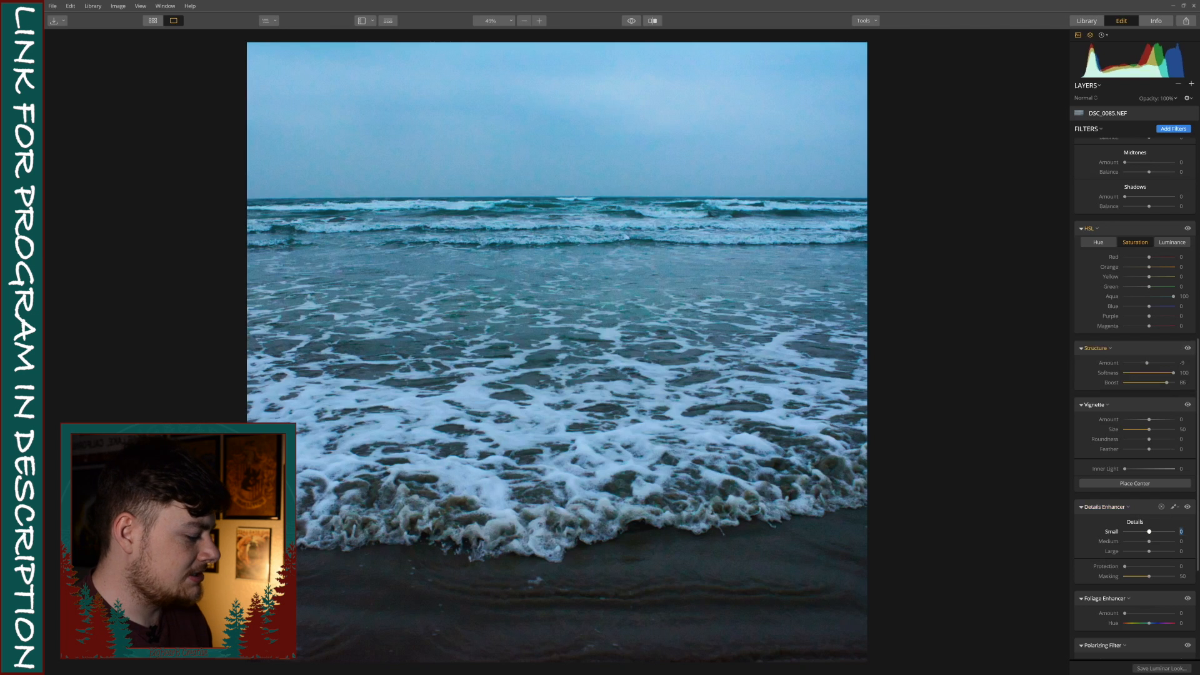
pyautogui.press('Return')
pyautogui.scroll(-5, 1146, 524)
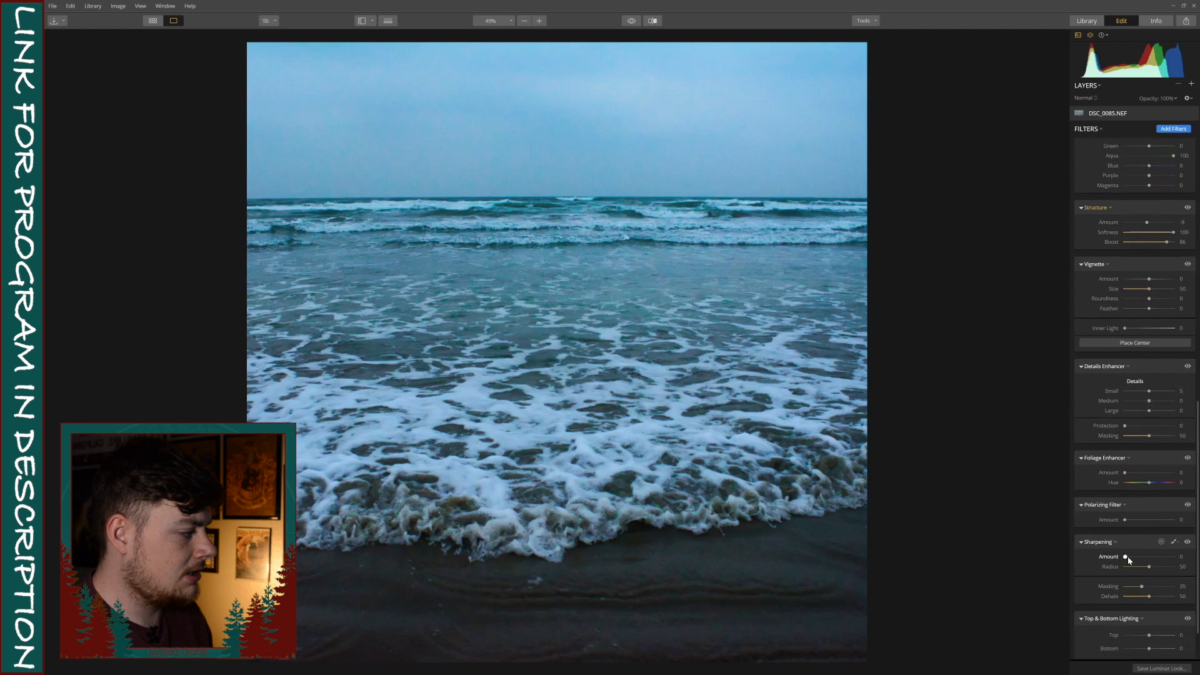
# Set the Sharpening Amount to 11 and adjust Top & Bottom Lighting to Bottom 18 and Top -5
pyautogui.moveTo(1132, 560); pyautogui.dragTo(1131, 559)
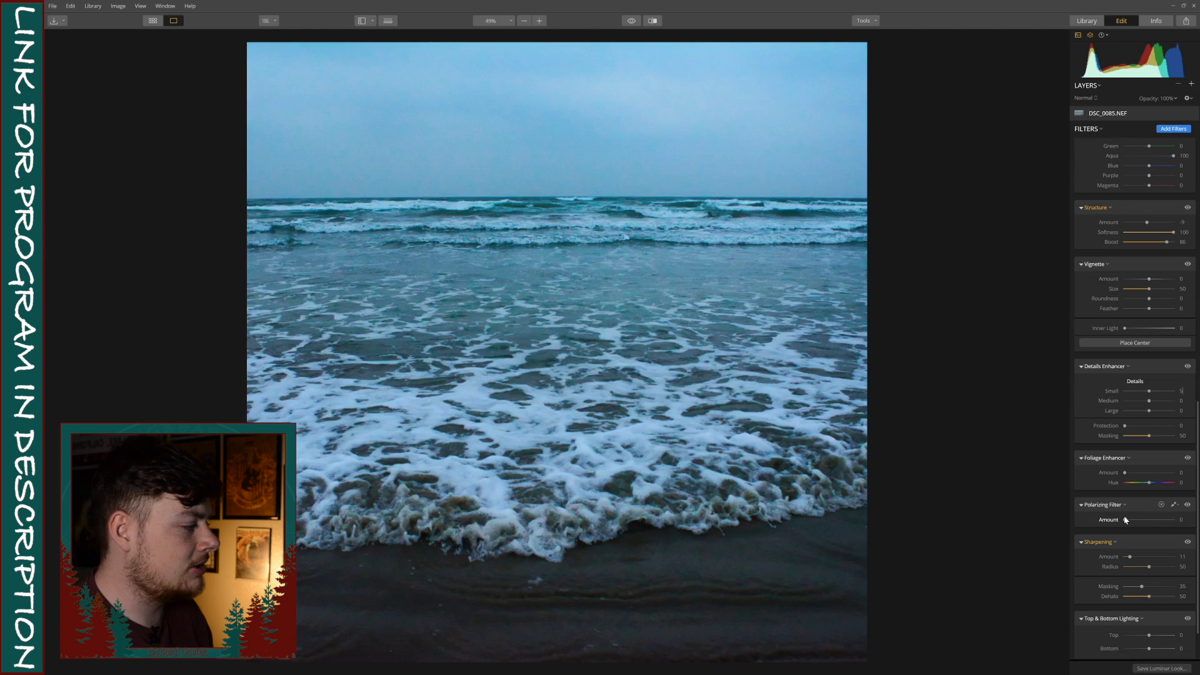
pyautogui.scroll(-2, 1124, 520)
pyautogui.moveTo(1149, 608); pyautogui.dragTo(1154, 609)
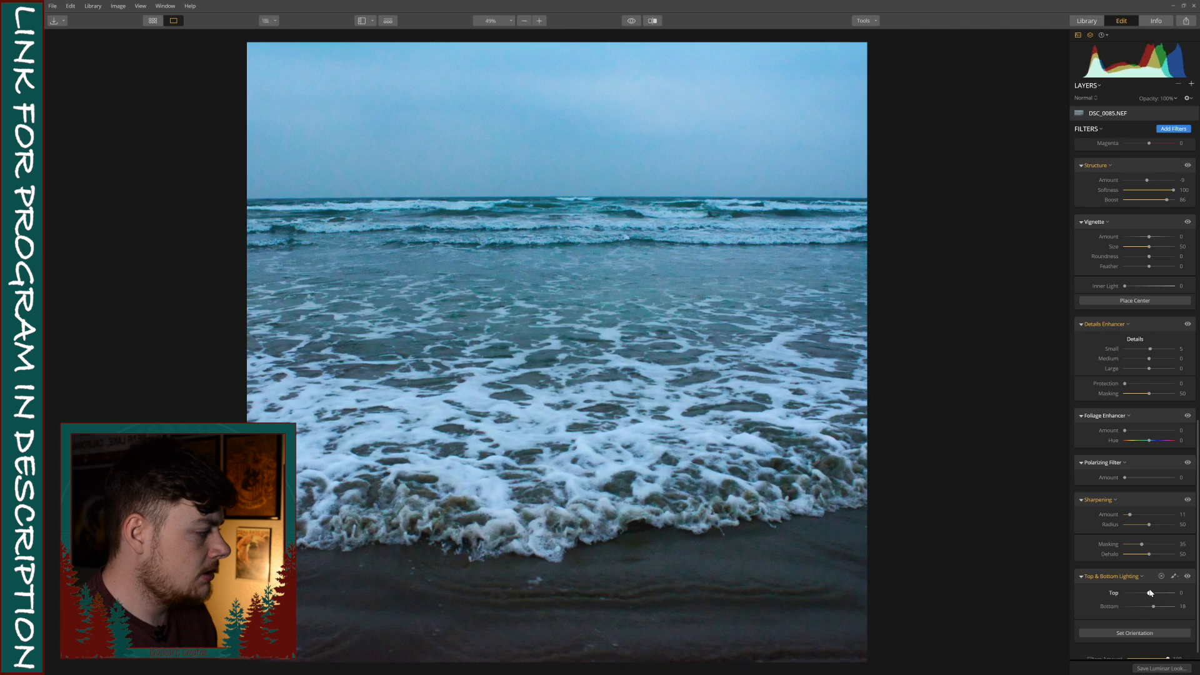
pyautogui.moveTo(1149, 595); pyautogui.dragTo(1147, 595)
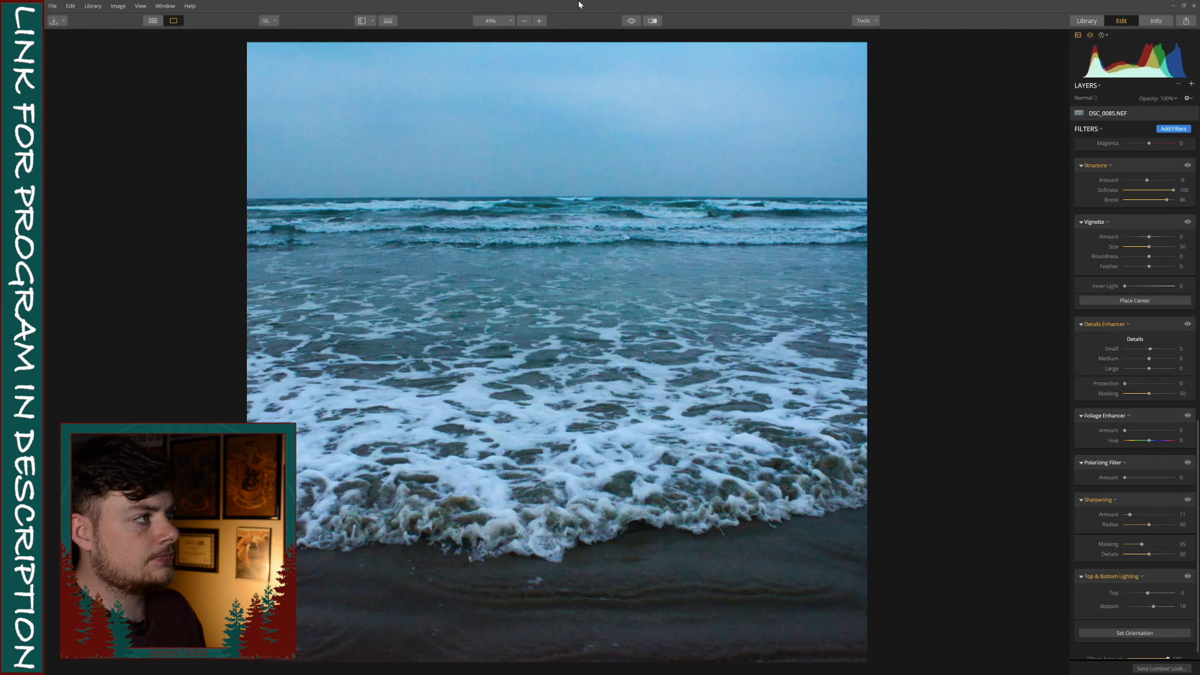
# Compare the edited seascape with the original unedited photo twice, returning to the edited version
pyautogui.click(627, 22)
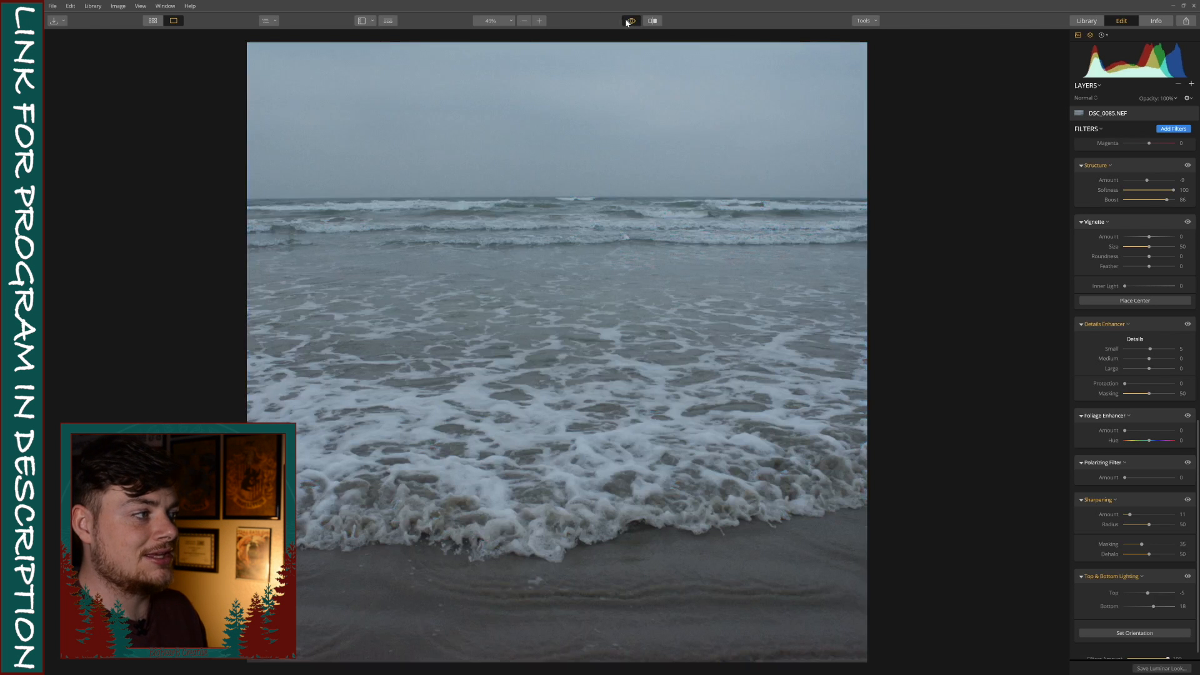
pyautogui.click(628, 21)
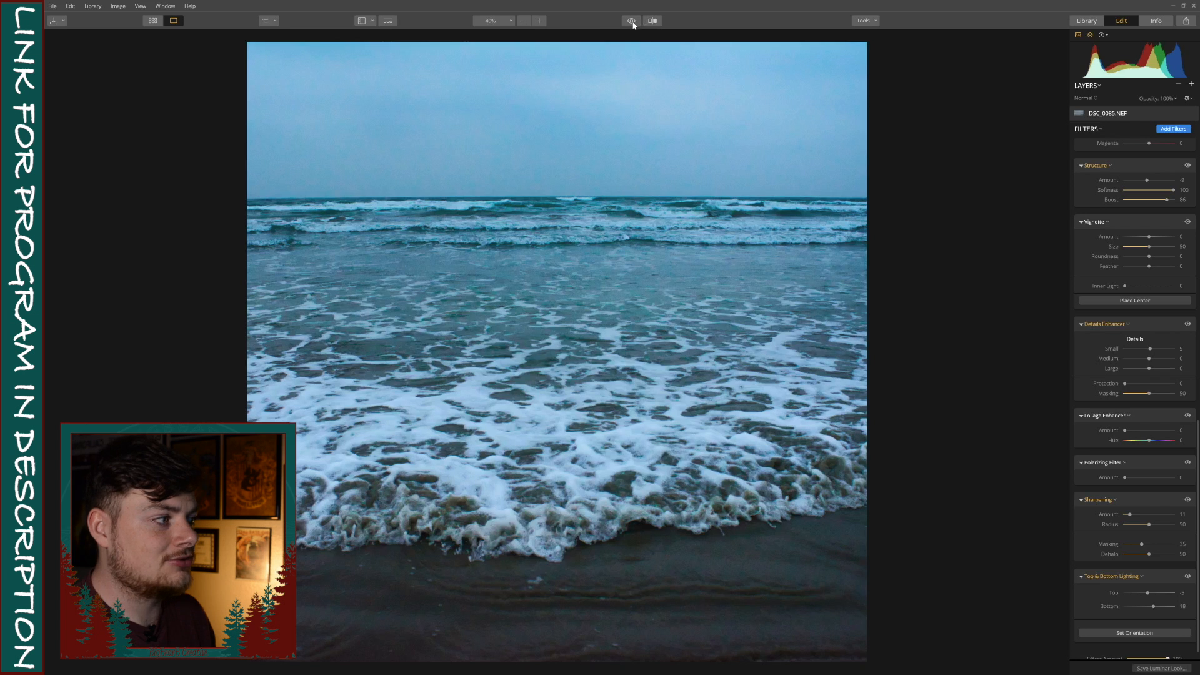
pyautogui.click(632, 21)
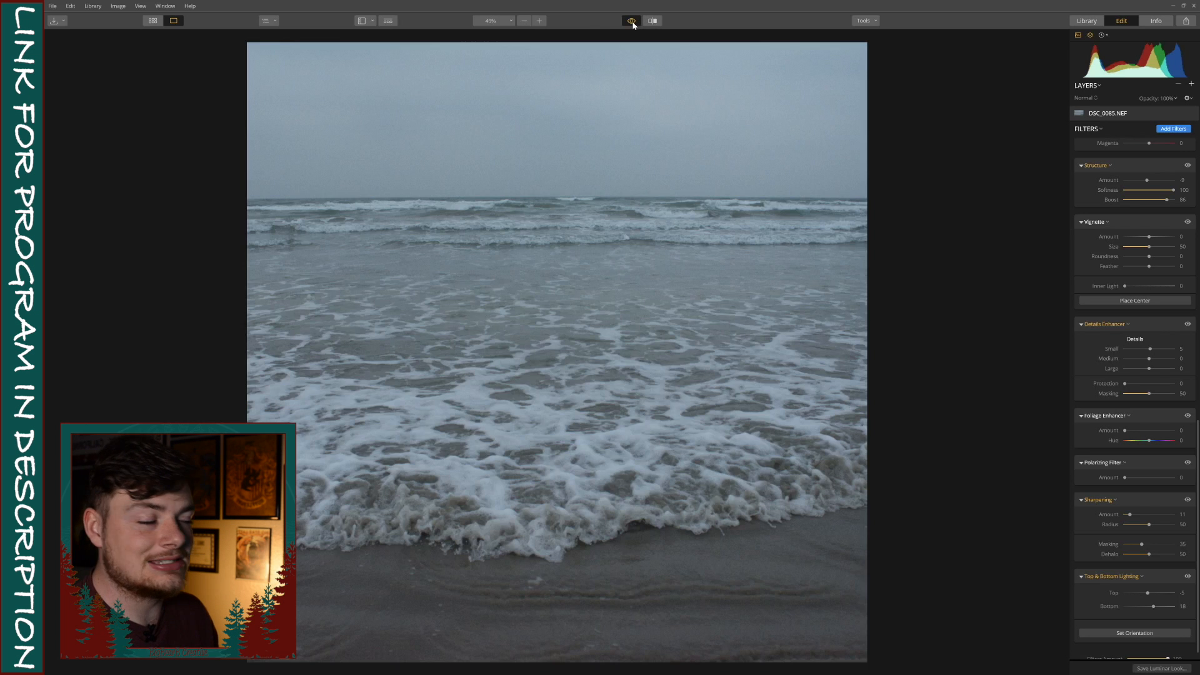
pyautogui.click(632, 21)
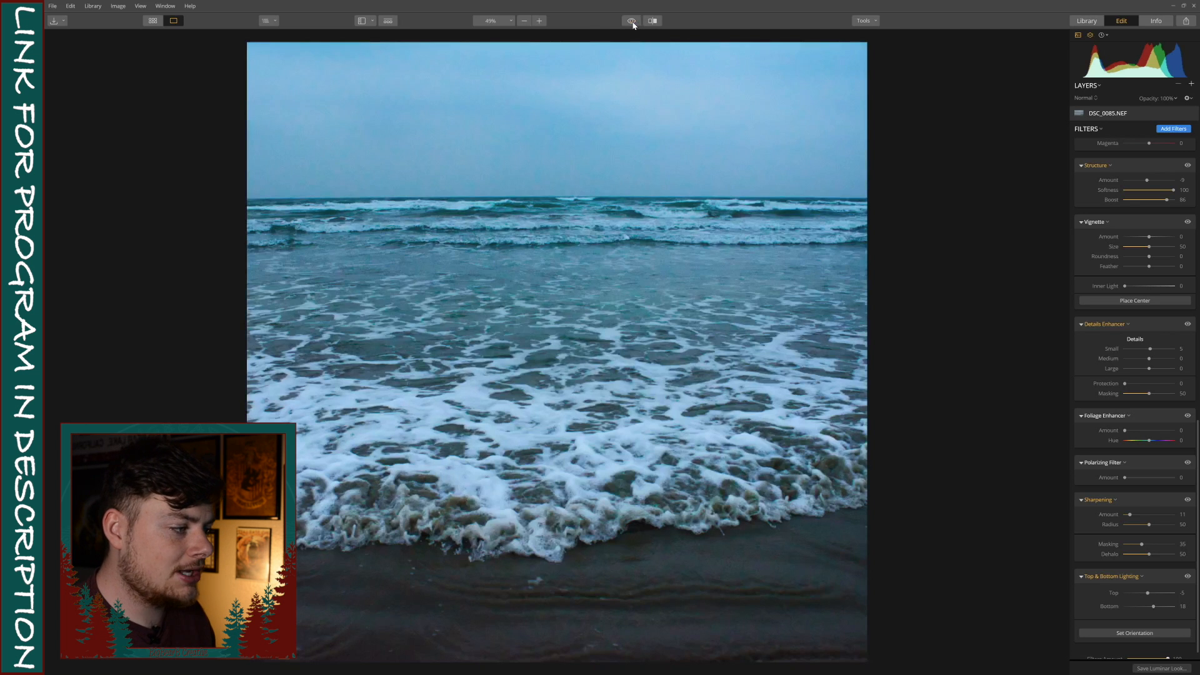